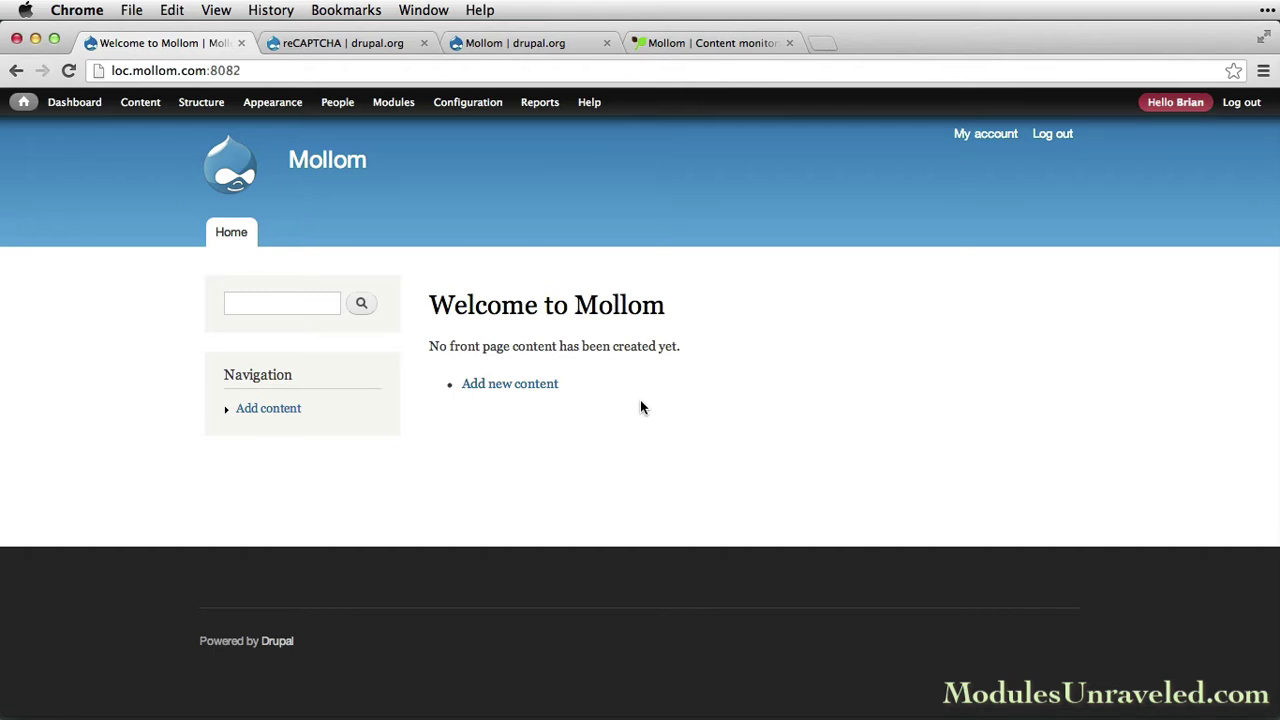
# Switch from the local site to the reCAPTCHA module's project page on drupal.org
pyautogui.hotkey('ctrl', 'Tab')
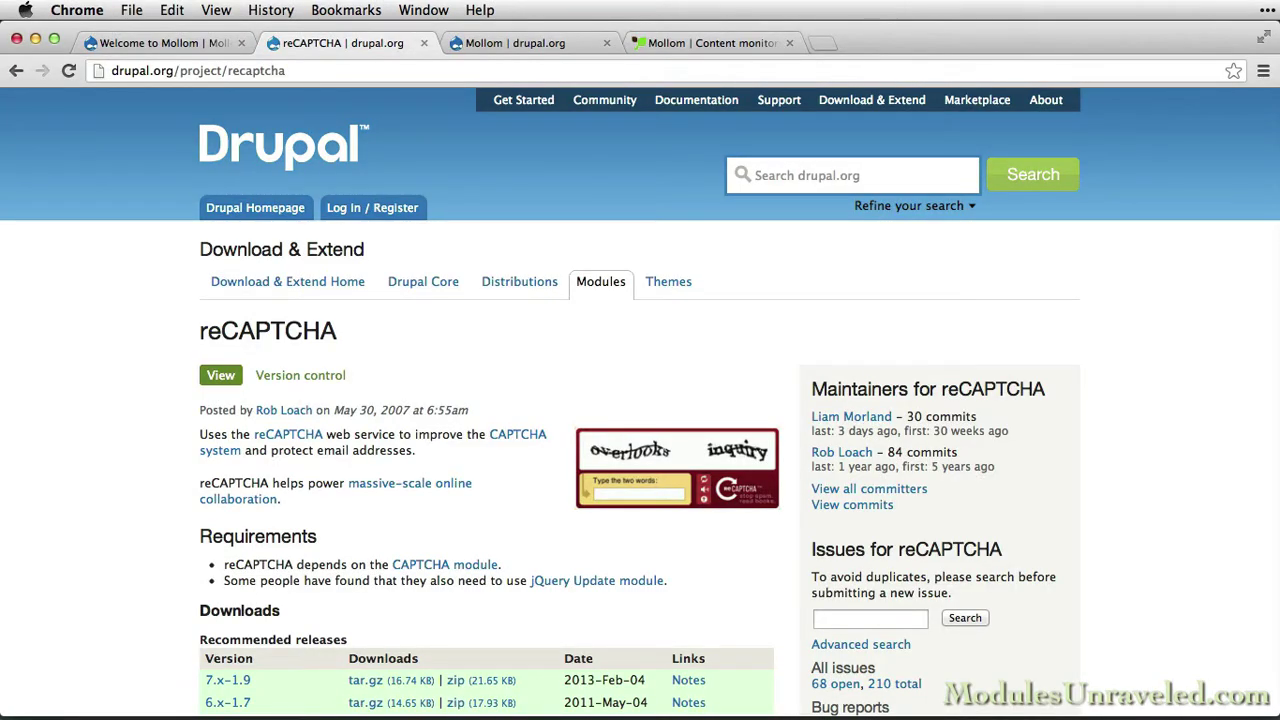
# Move past the reCAPTCHA page to the Mollom project page and the mollom.com download tab
pyautogui.hotkey('ctrl', 'Tab')
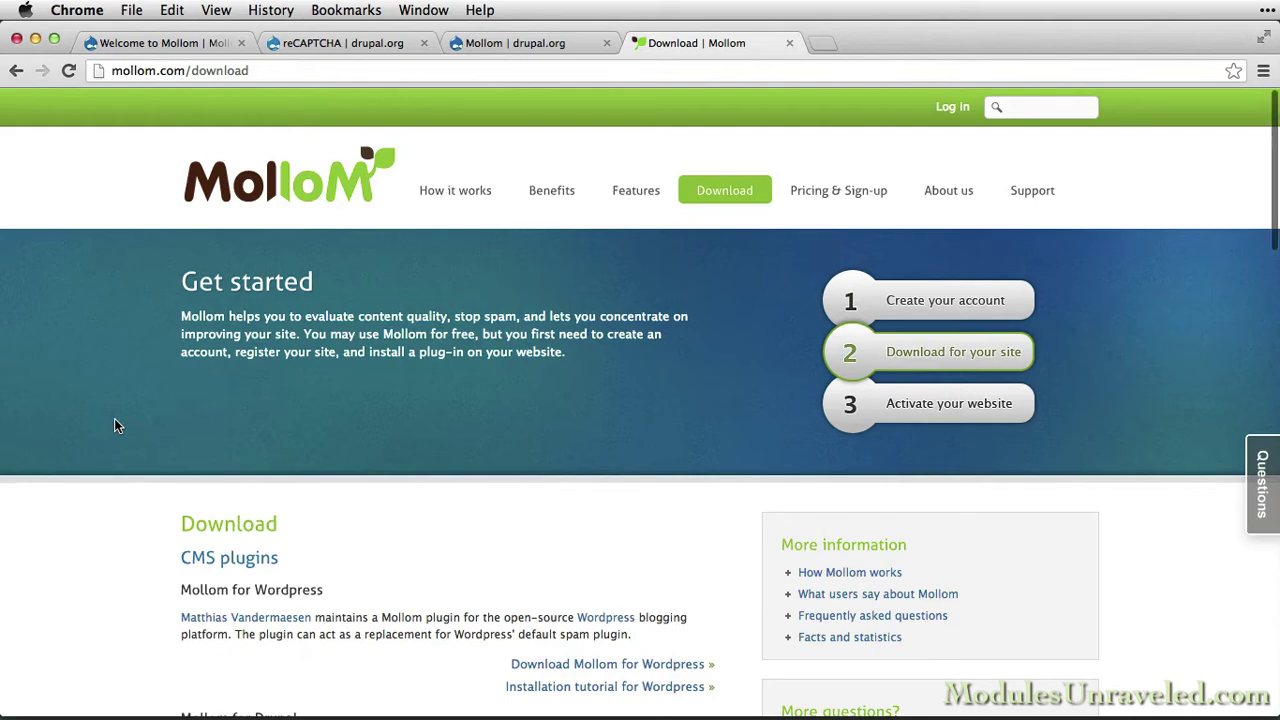
# Look over the download page's CMS plugins and developer libraries, then go to Benefits
pyautogui.scroll(-3, 114, 419)
pyautogui.scroll(-2, 114, 420)
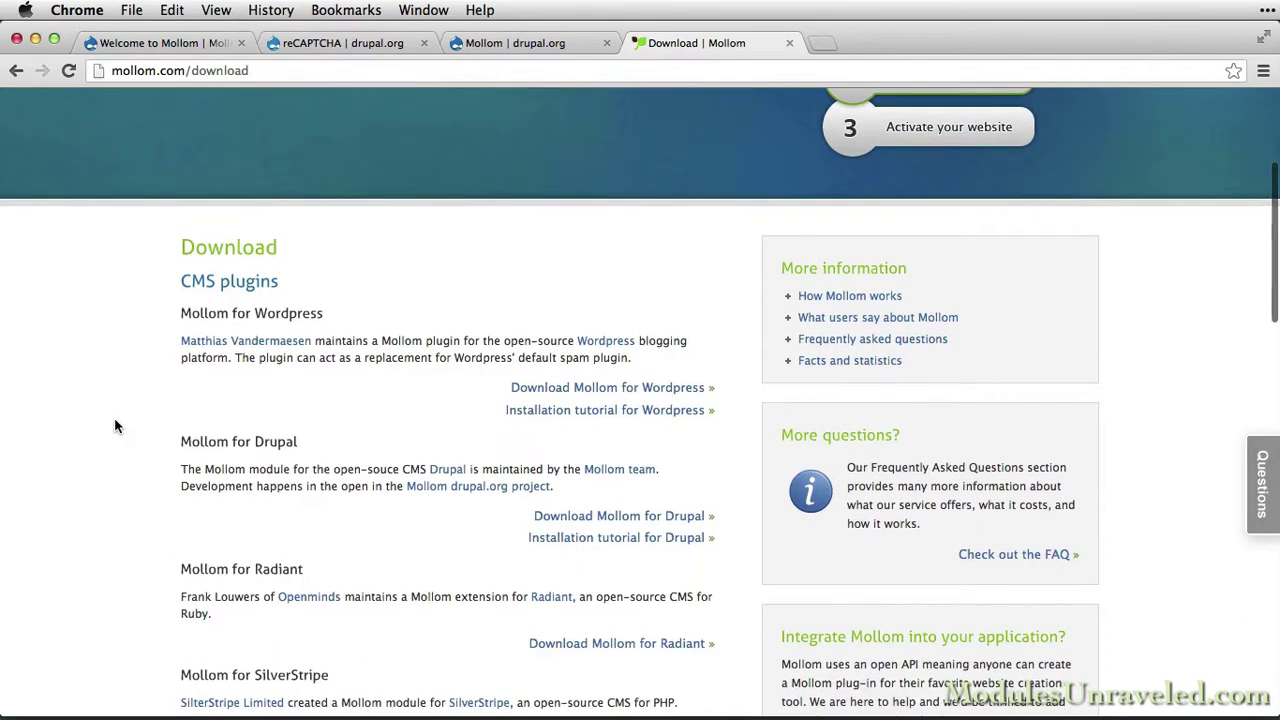
pyautogui.scroll(-3, 114, 420)
pyautogui.scroll(-5, 114, 427)
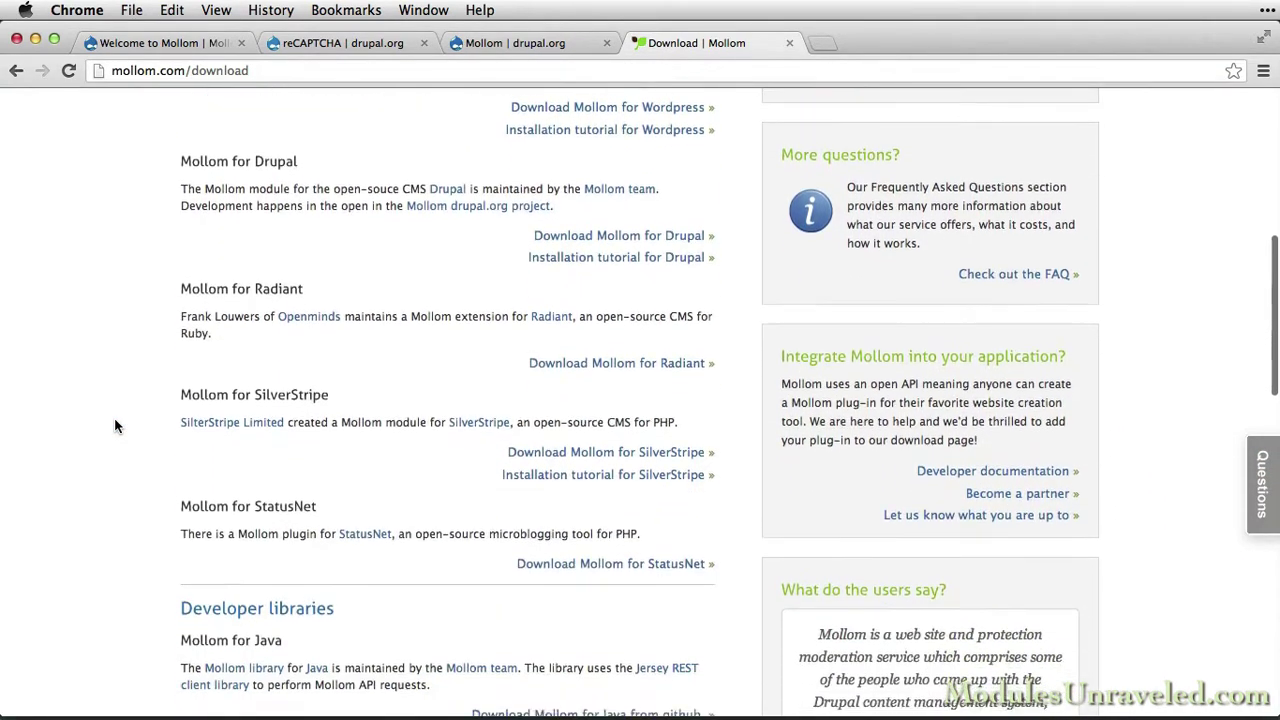
pyautogui.scroll(-7, 114, 427)
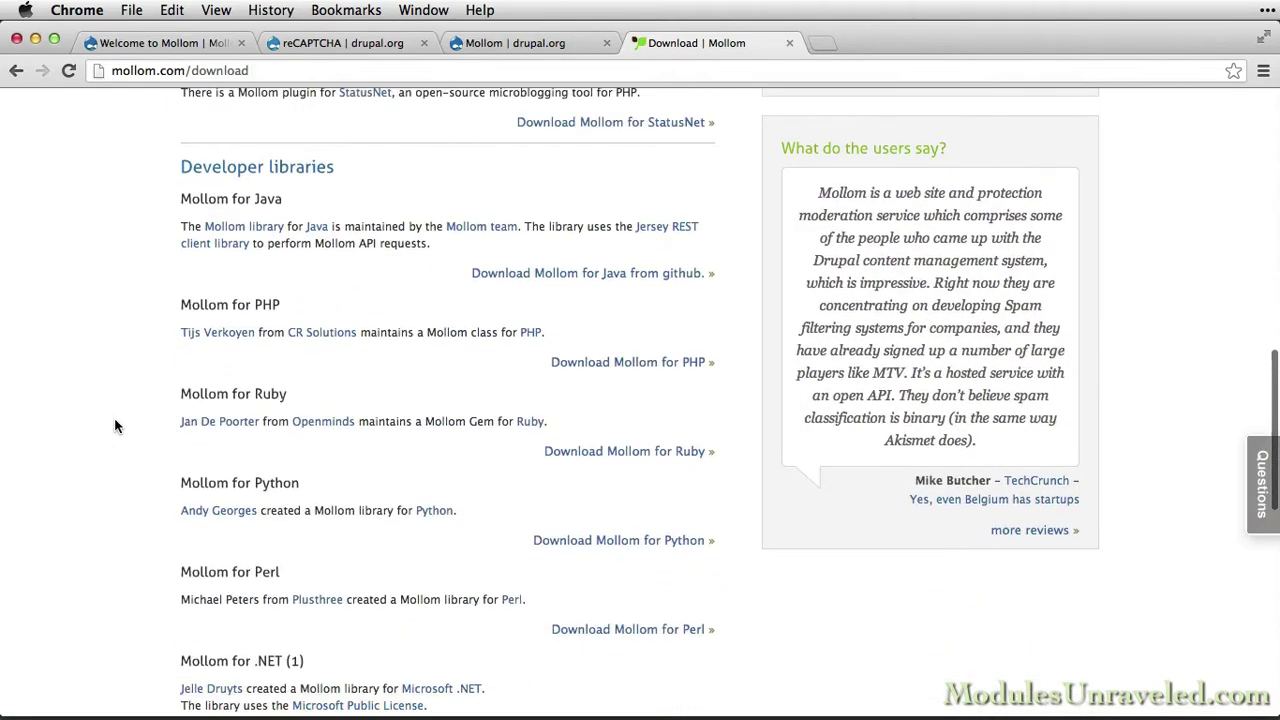
pyautogui.scroll(-3, 114, 427)
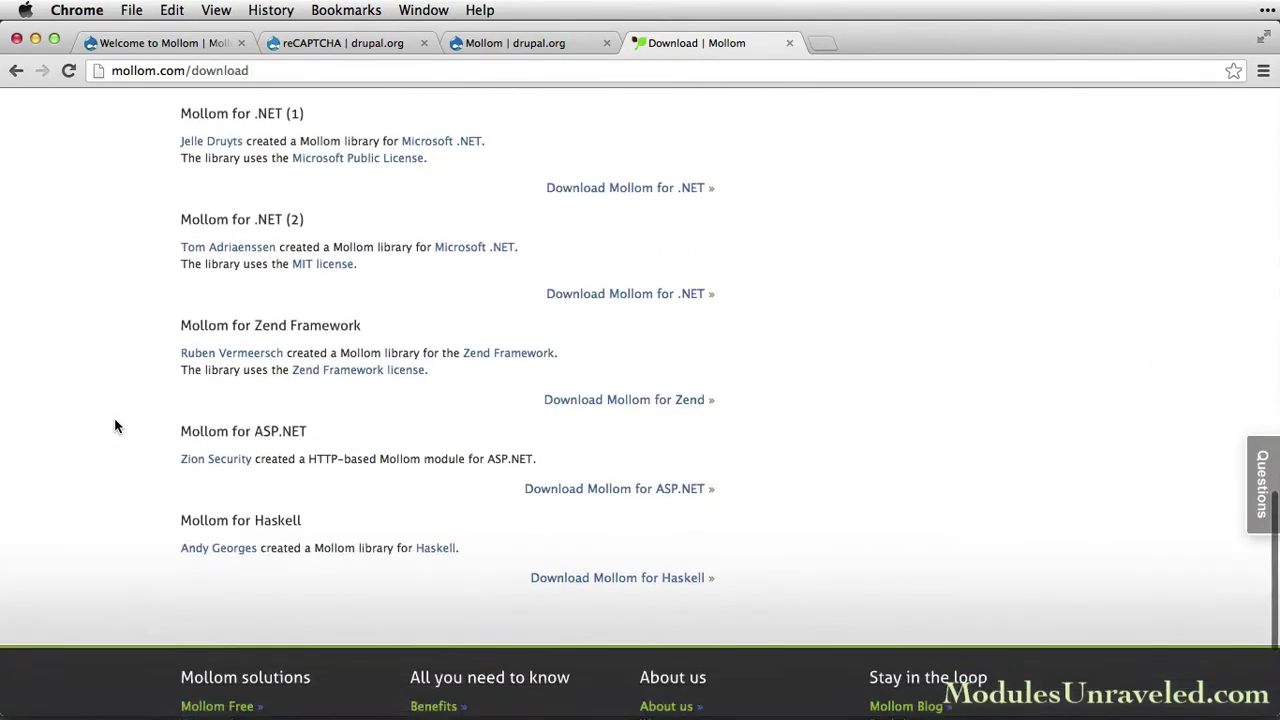
pyautogui.scroll(15, 114, 427)
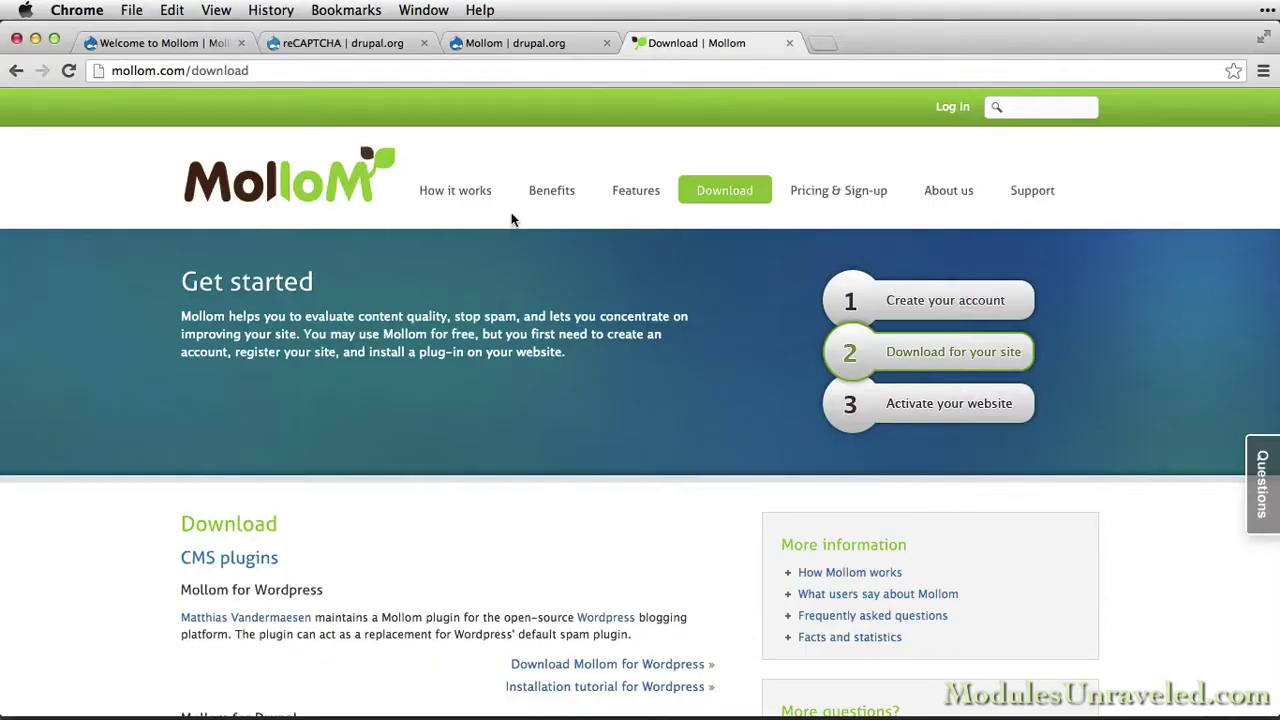
pyautogui.click(541, 197)
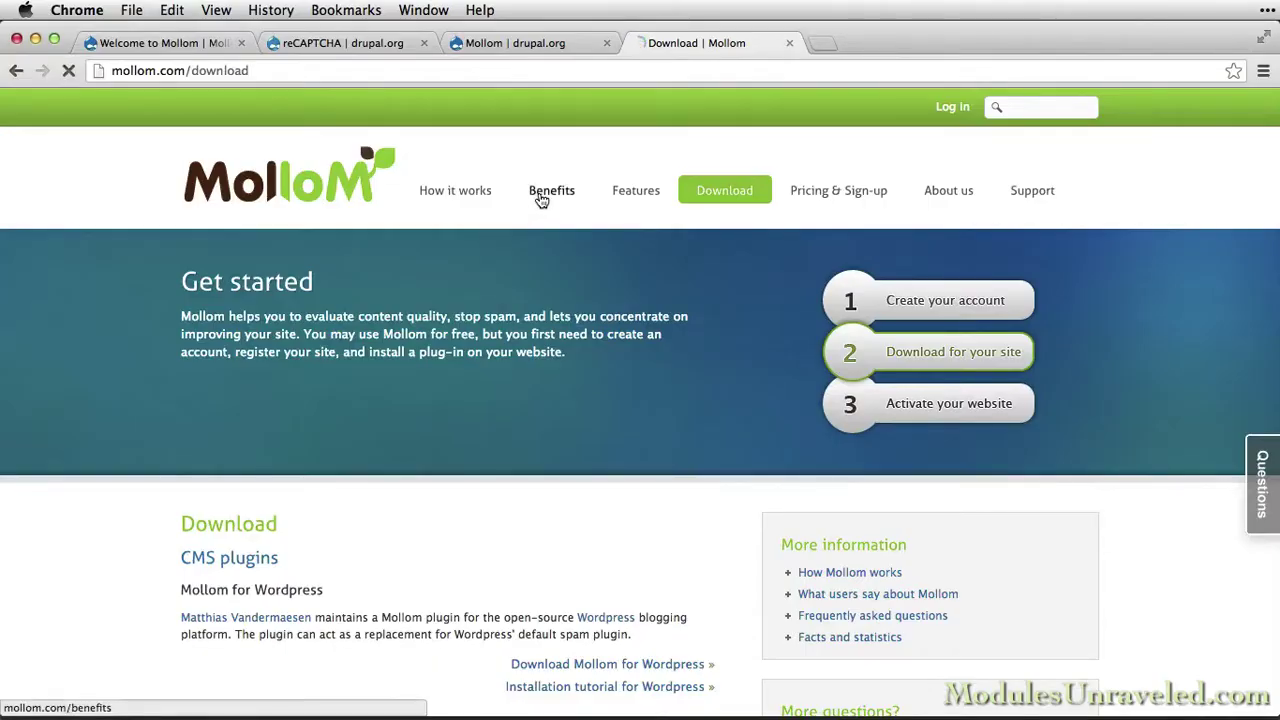
# Read through the Benefits list, such as getting rid of spam and strength in numbers
pyautogui.scroll(-5, 114, 599)
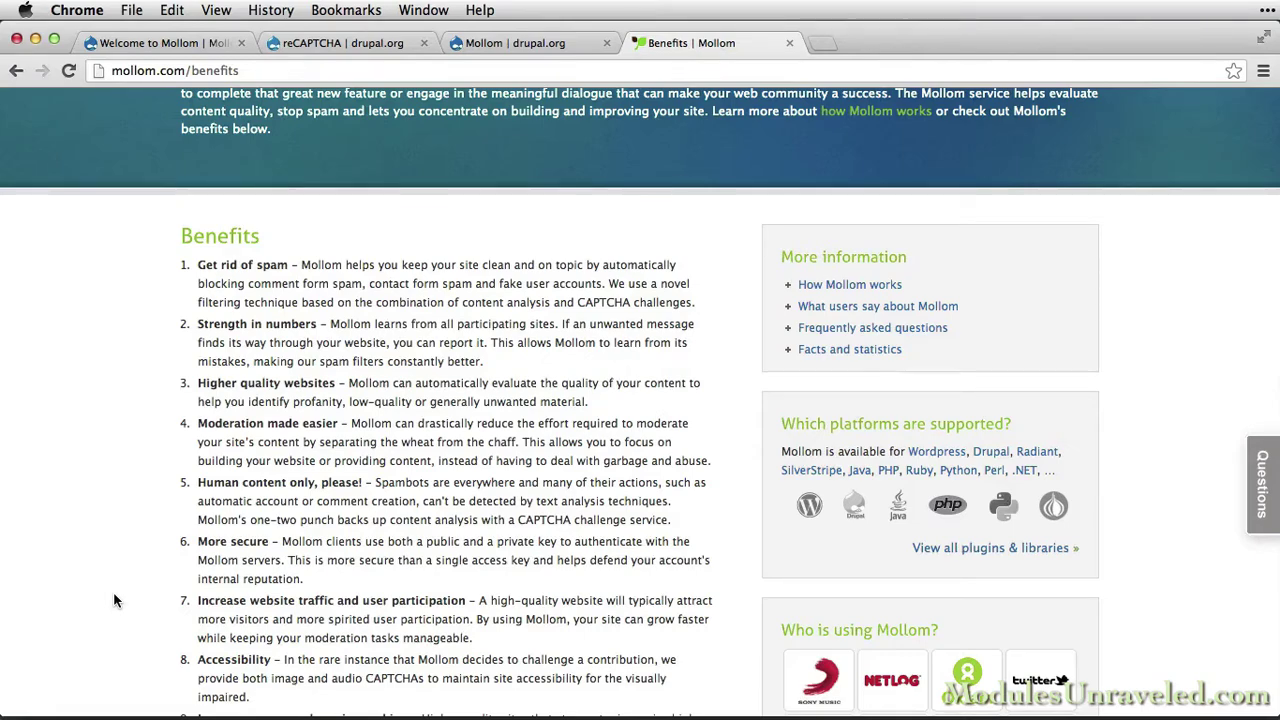
pyautogui.scroll(5, 115, 600)
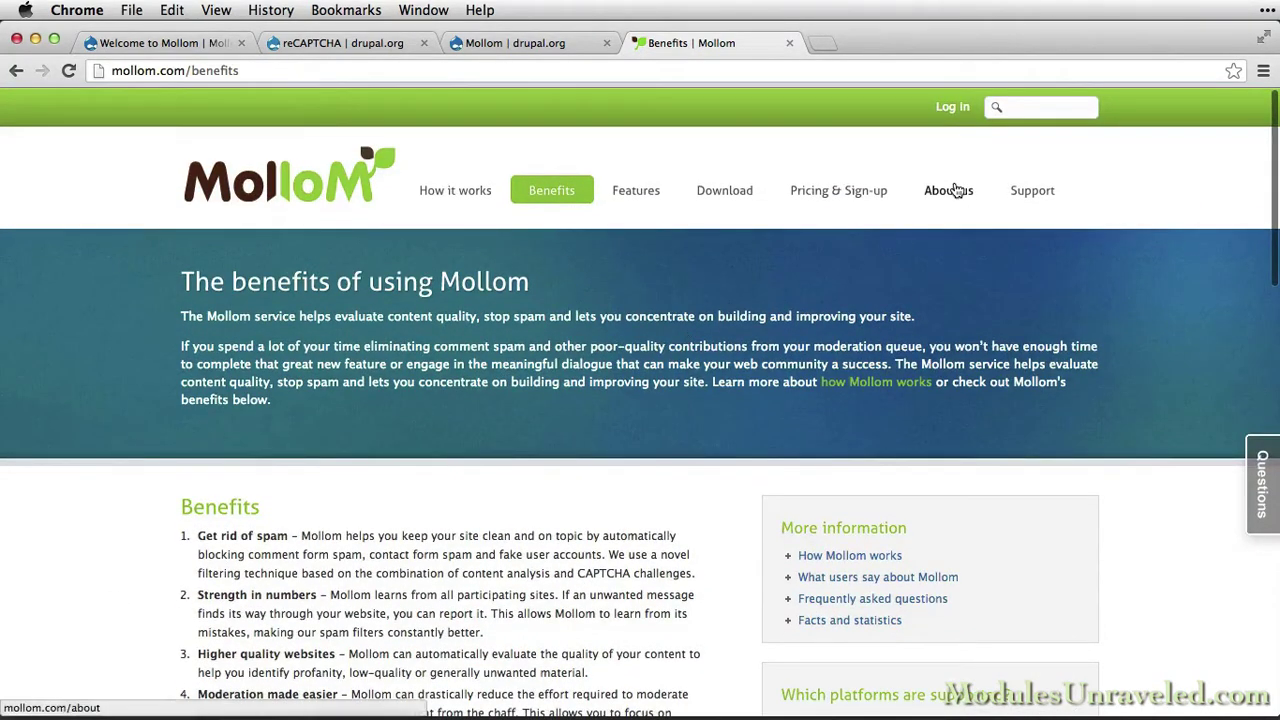
# View the About us page, then the How it works page on spam versus ham
pyautogui.click(950, 190)
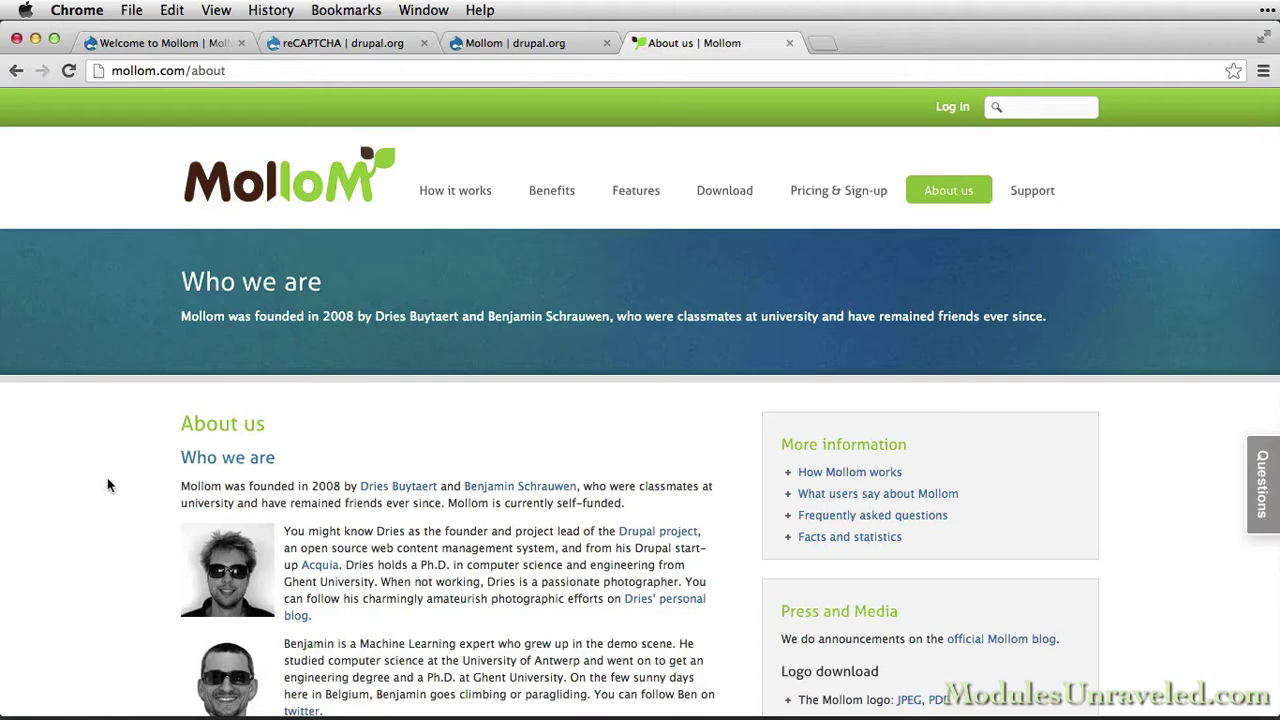
pyautogui.click(440, 196)
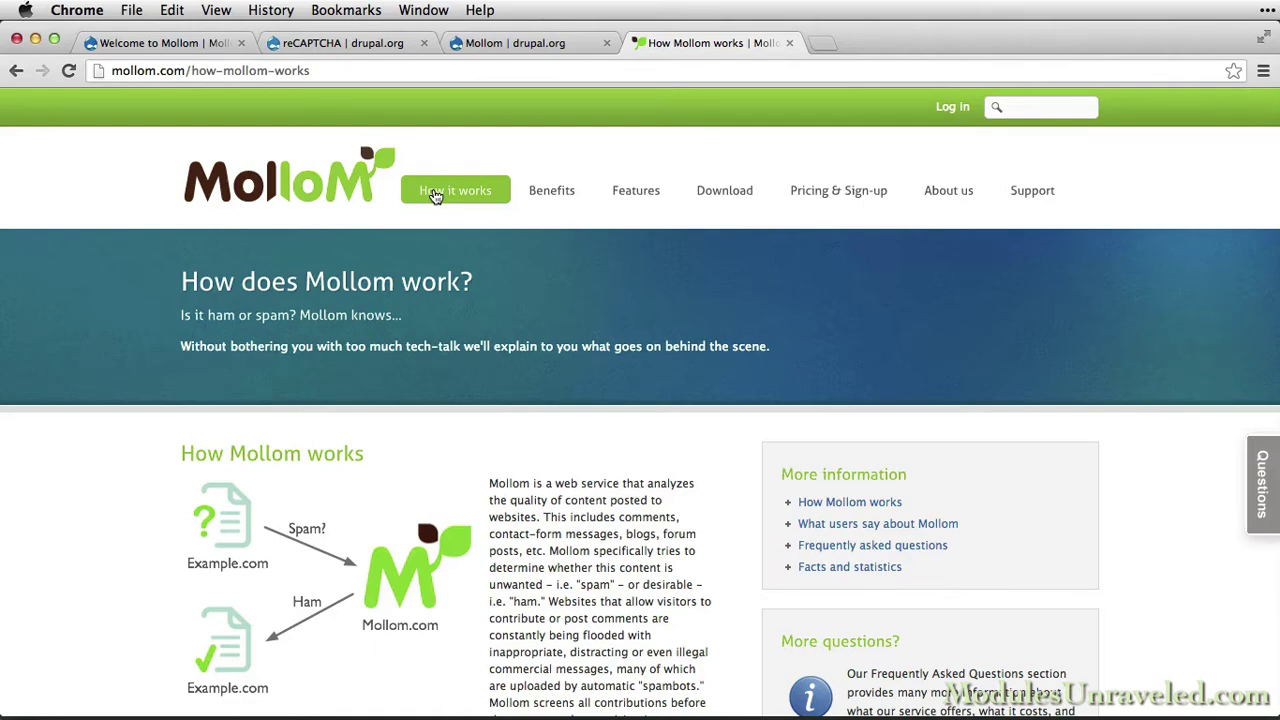
# Return to the Mollom home page and open Pricing & Sign-up comparing Free, Plus and Premium
pyautogui.scroll(-3, 435, 196)
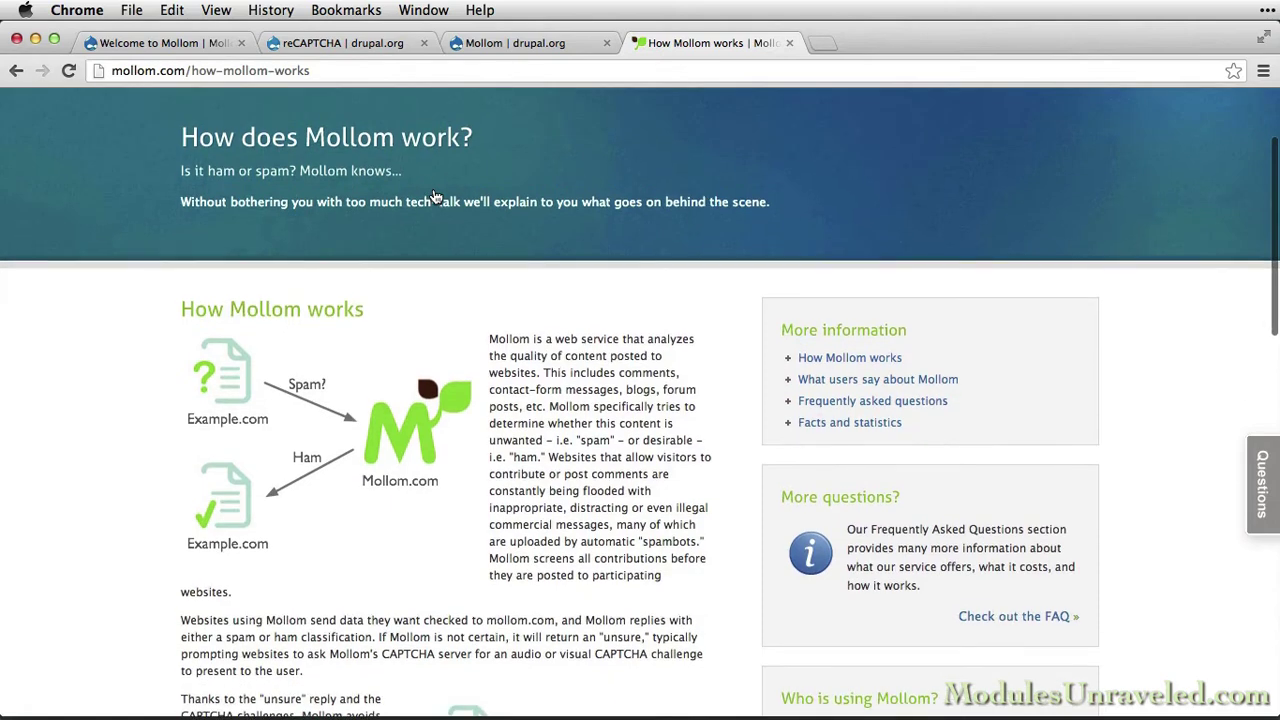
pyautogui.scroll(3, 435, 196)
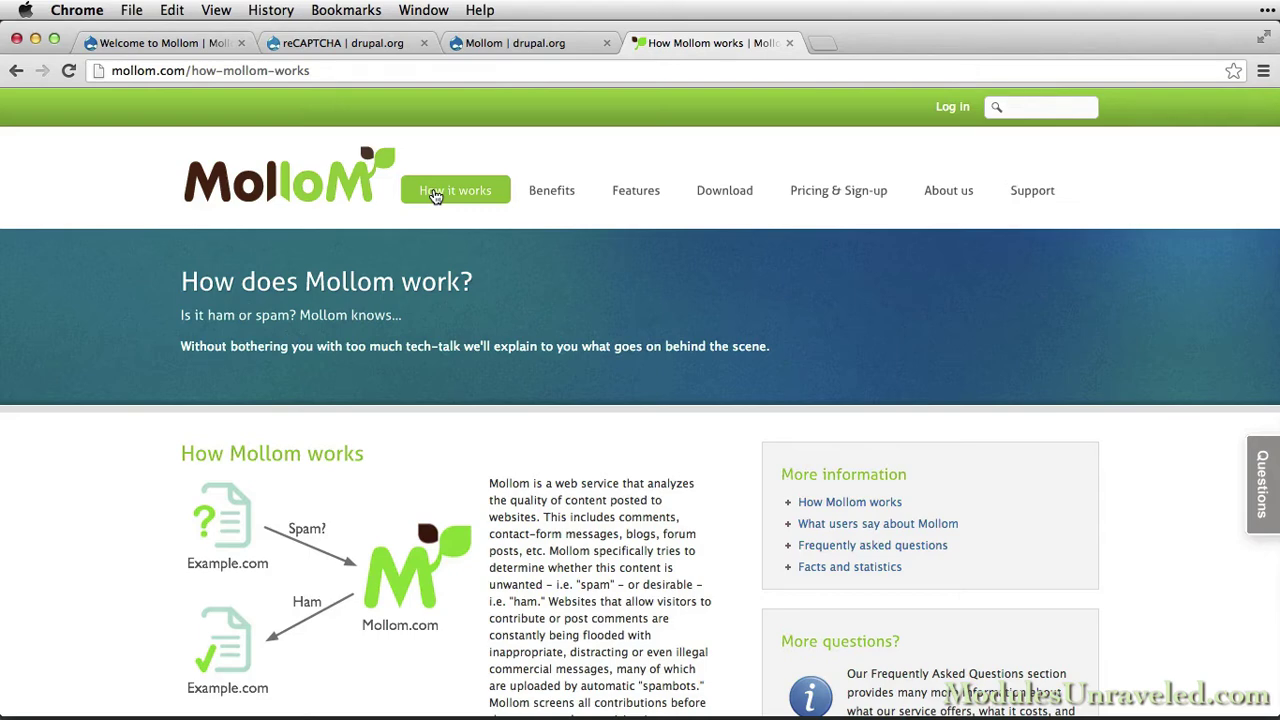
pyautogui.click(318, 187)
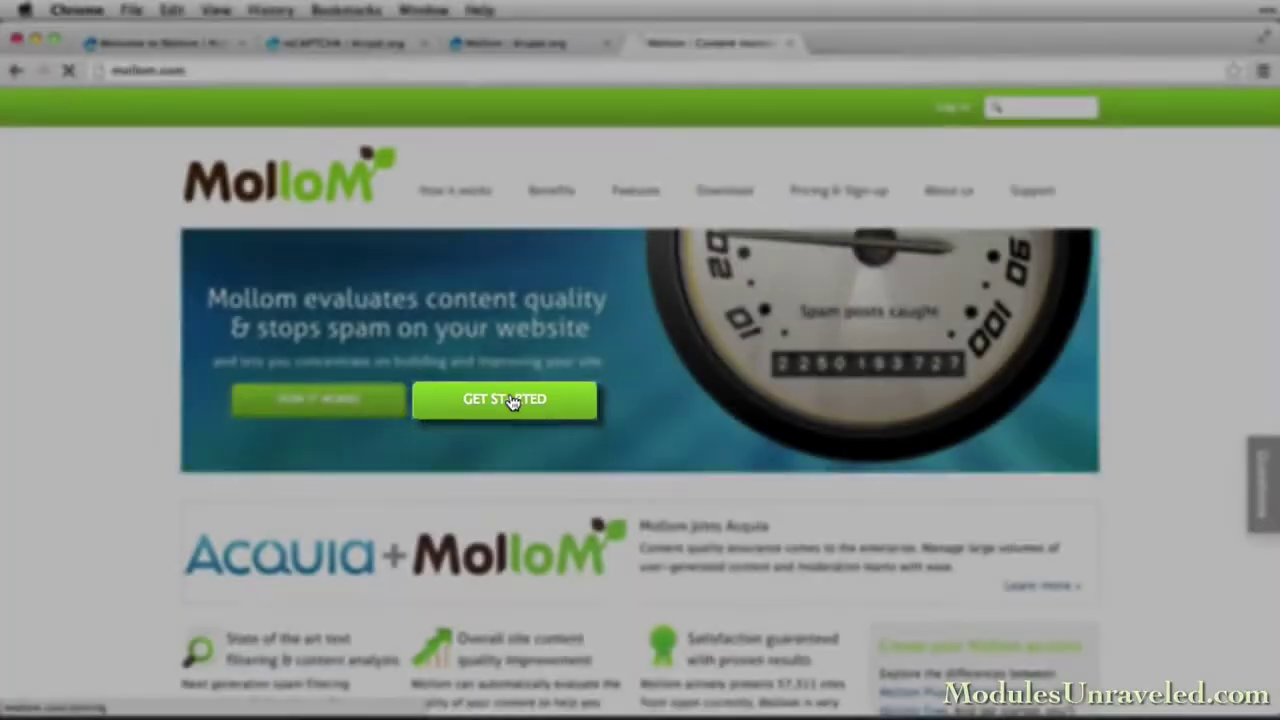
pyautogui.click(511, 399)
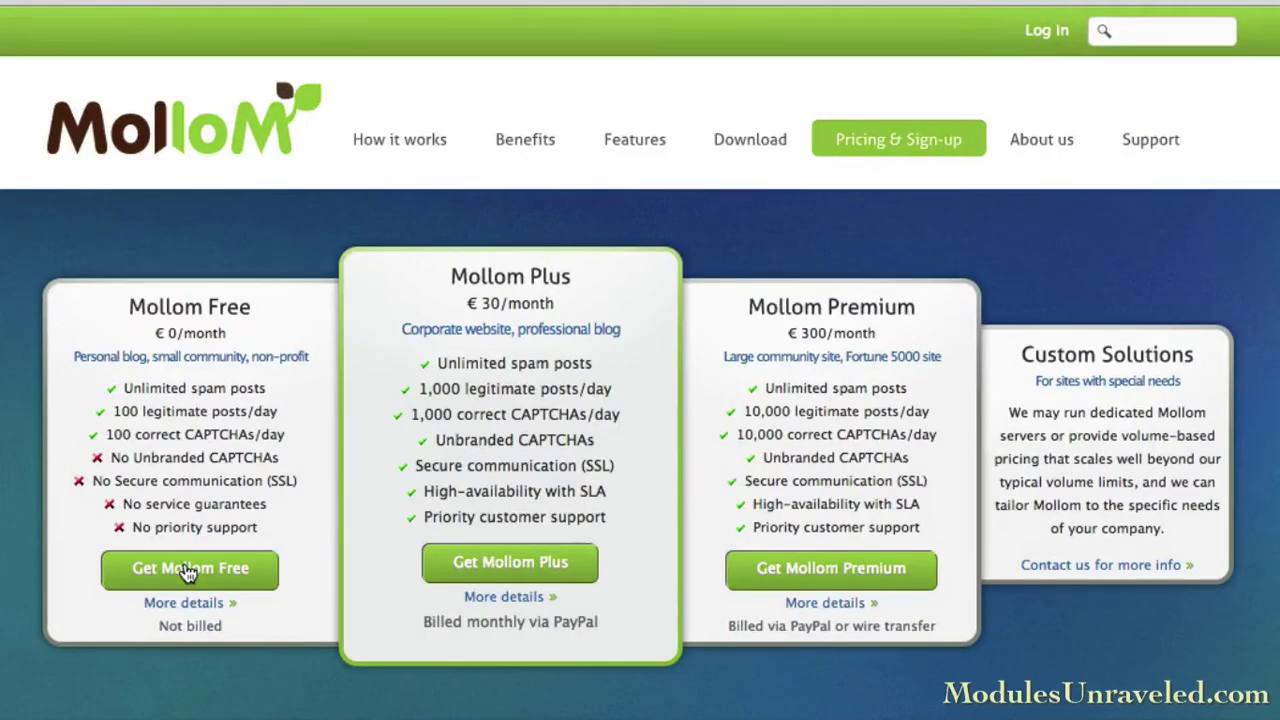
# Choose the Free plan and enter the username, e-mail address, full name and organization name
pyautogui.click(189, 570)
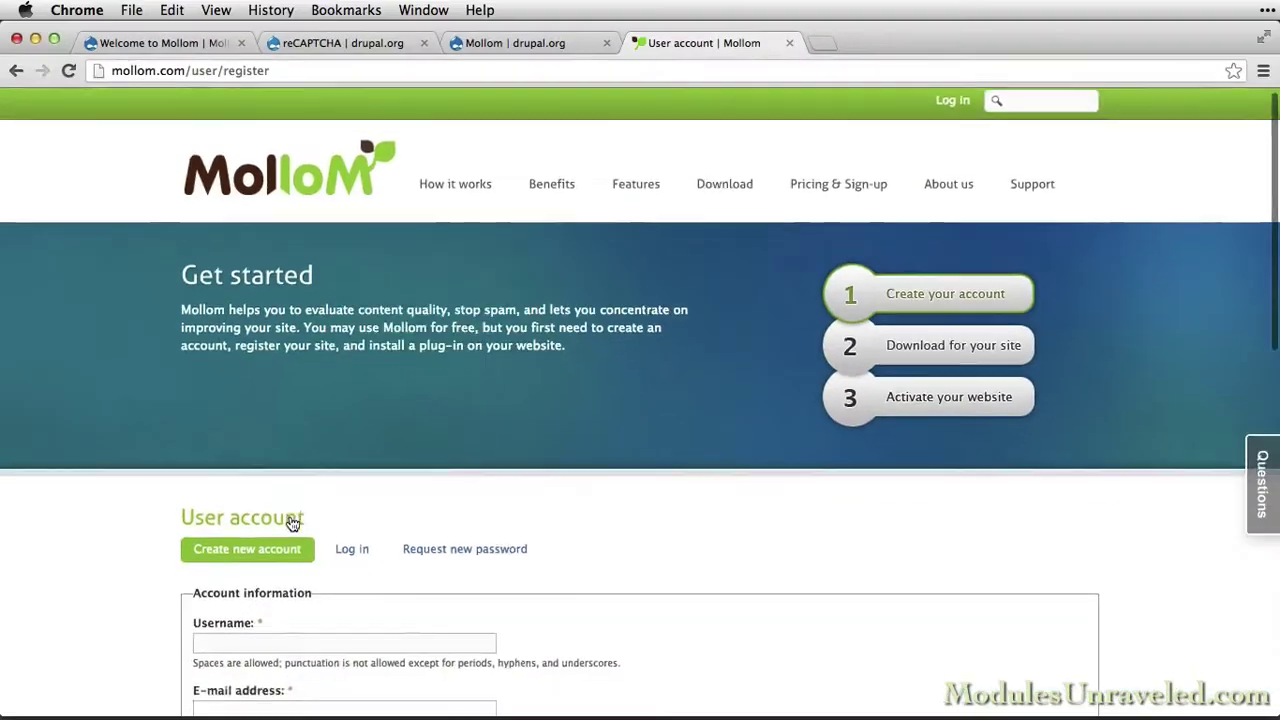
pyautogui.scroll(-5, 292, 523)
pyautogui.click(294, 326)
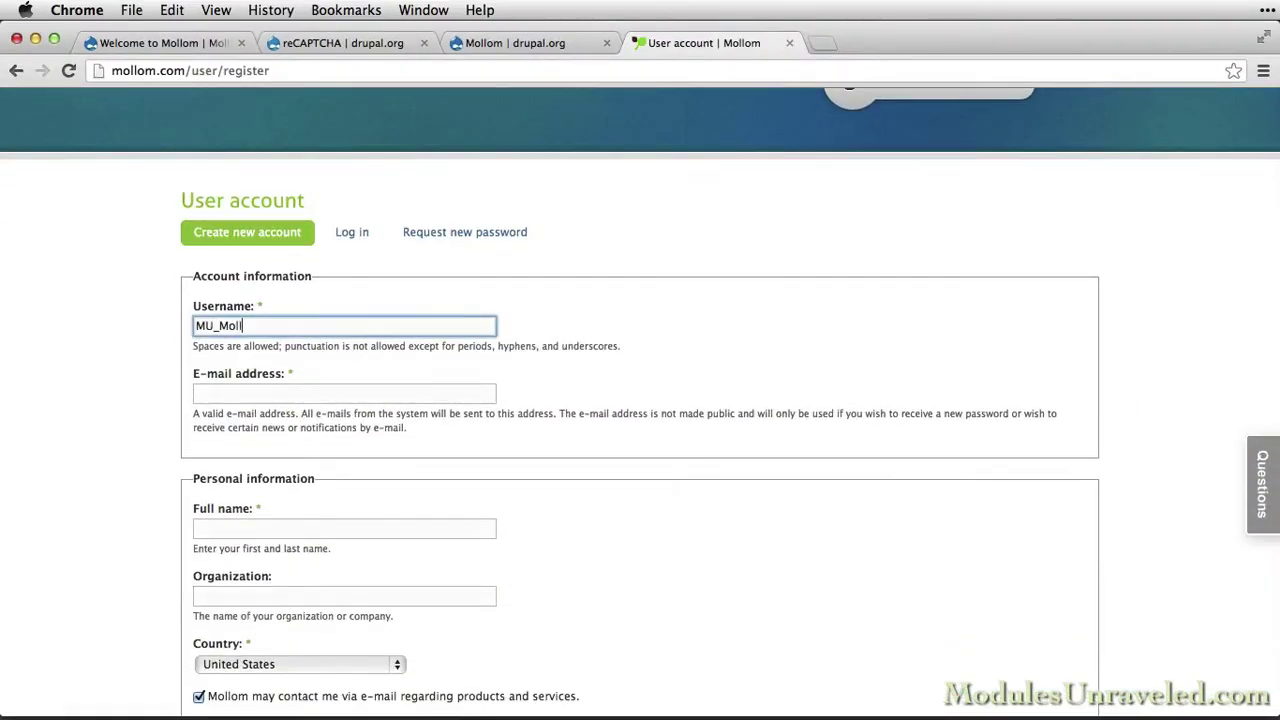
pyautogui.press('Tab')
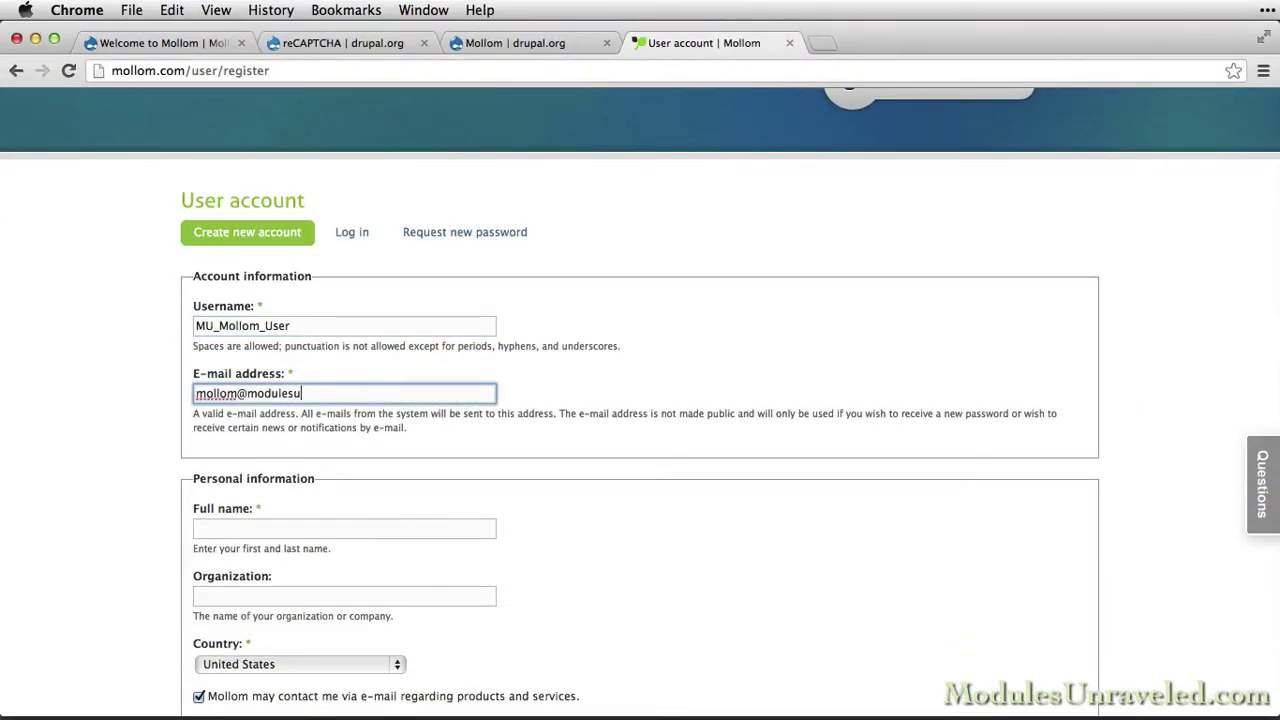
pyautogui.press('Tab')
pyautogui.press('Tab')
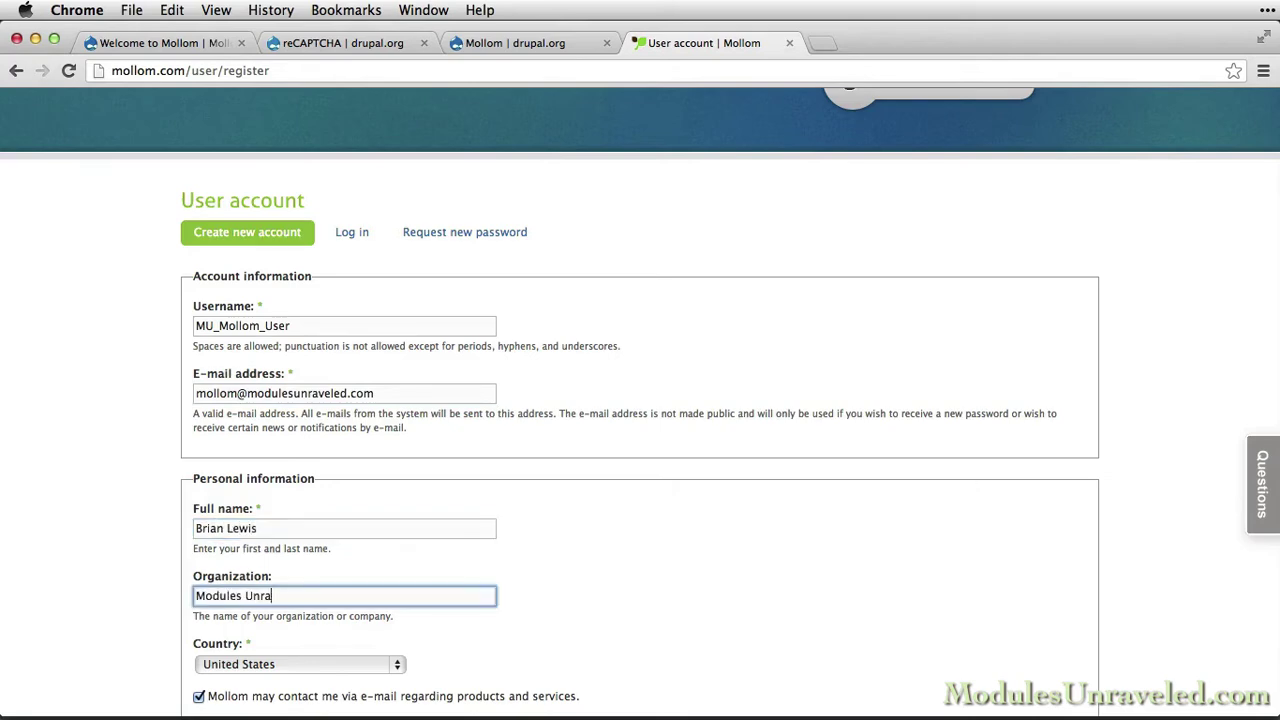
# Enter the word verification characters and submit the new account registration
pyautogui.scroll(-5, 640, 400)
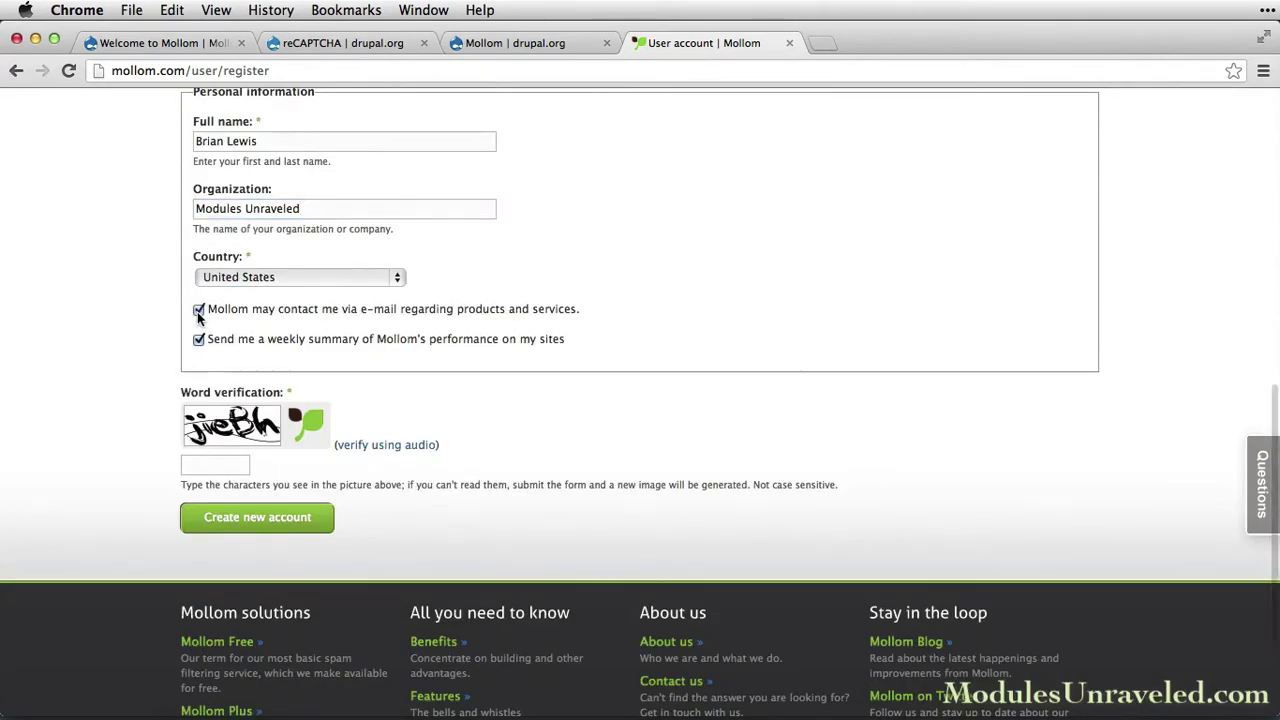
pyautogui.scroll(-2, 205, 350)
pyautogui.click(212, 381)
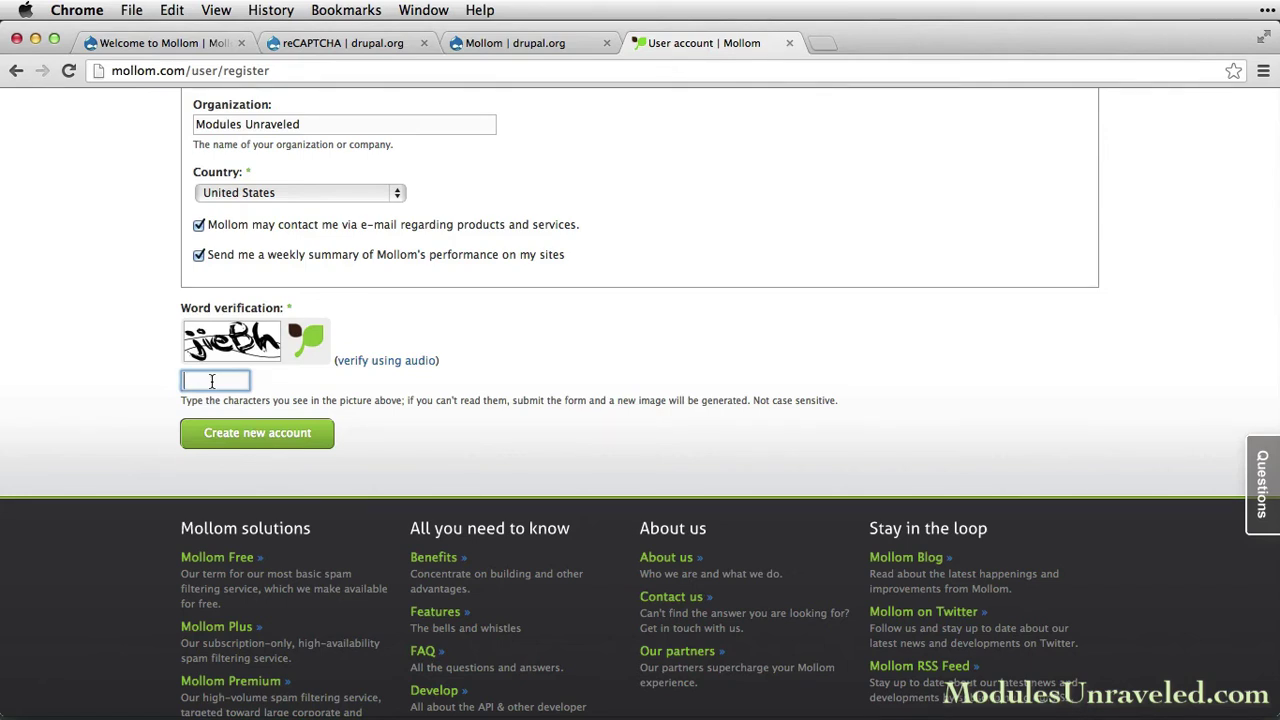
pyautogui.write('jieBh')
pyautogui.click(248, 449)
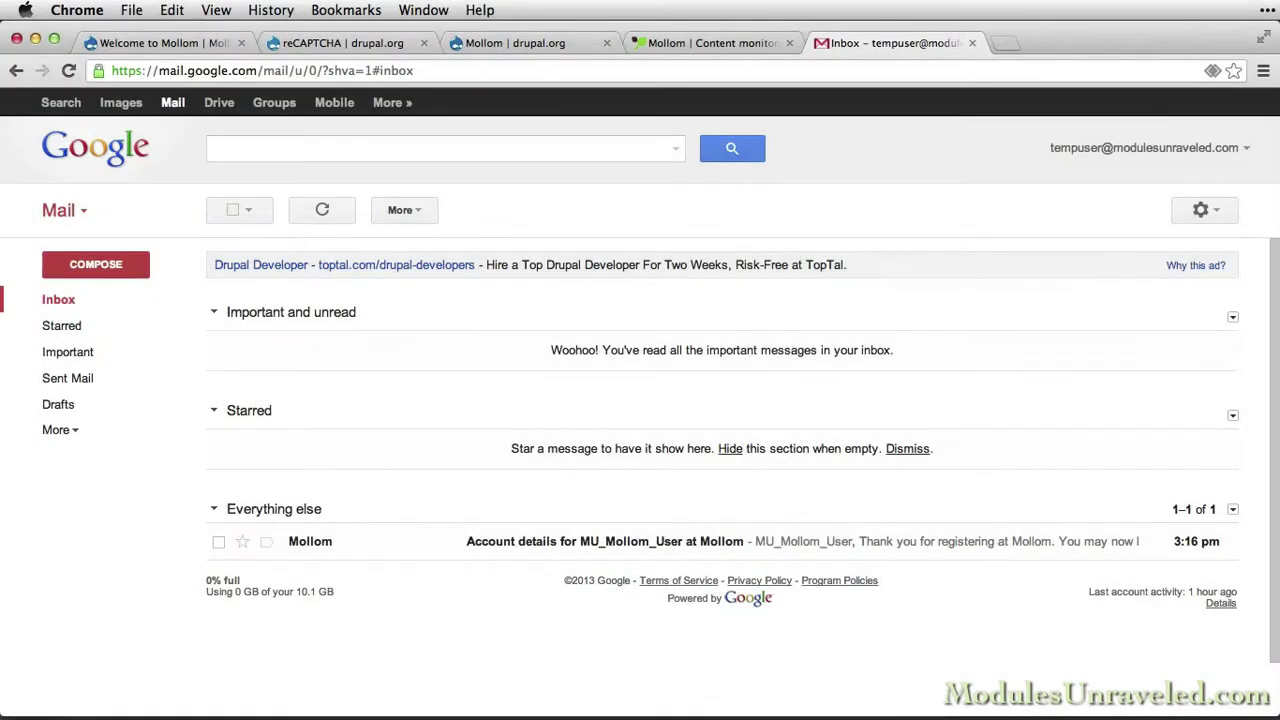
# Open Mollom's 'Account details' email and follow its one-time login link
pyautogui.click(332, 545)
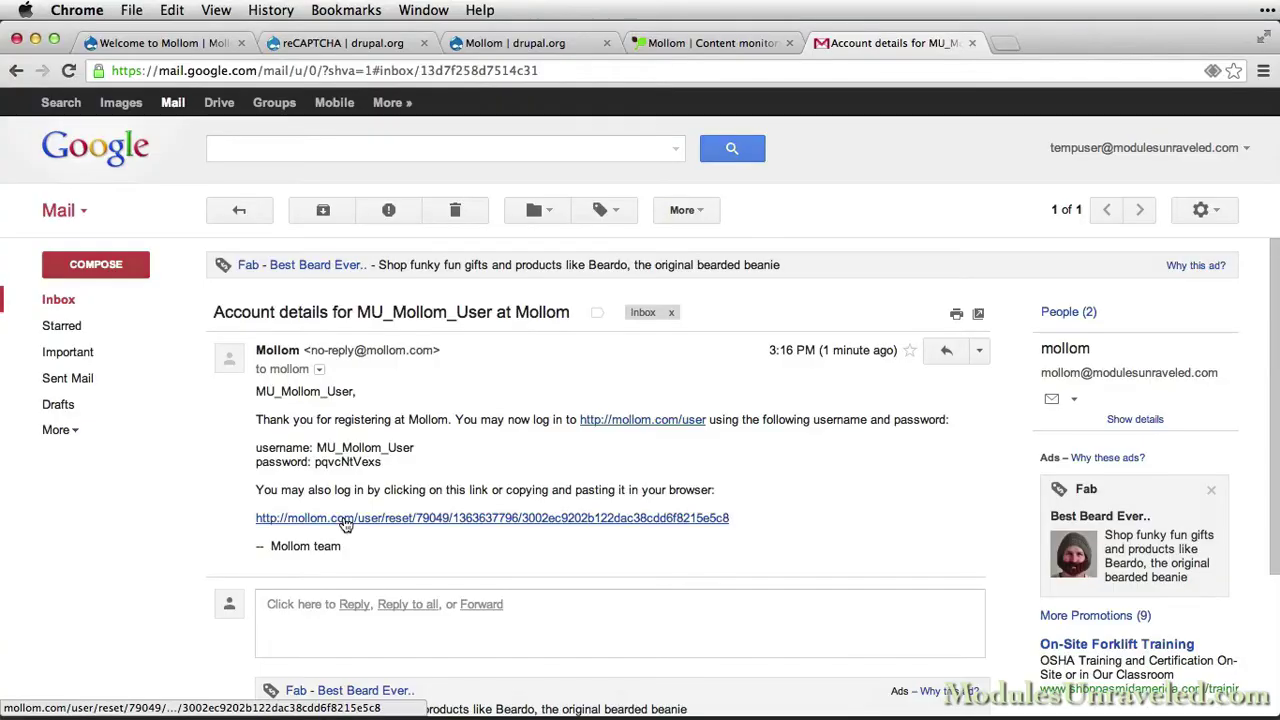
pyautogui.click(343, 518)
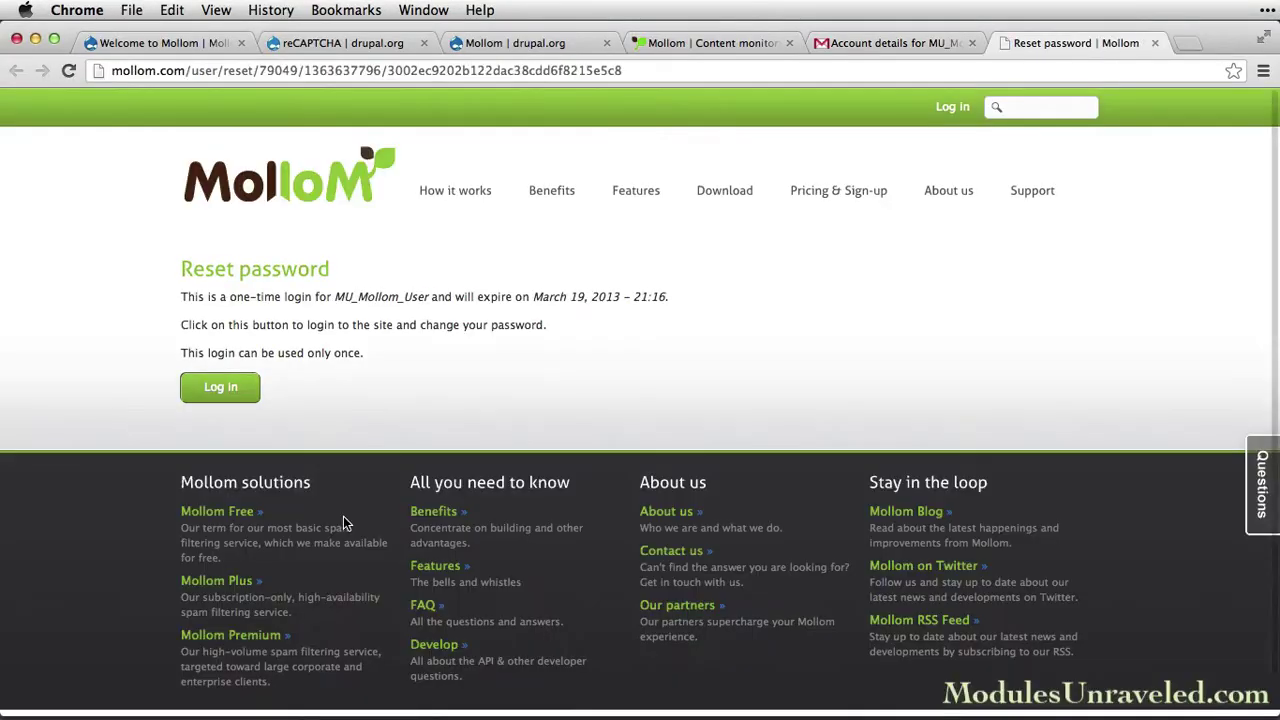
# Log in with the one-time link and save a new, confirmed account password
pyautogui.click(237, 397)
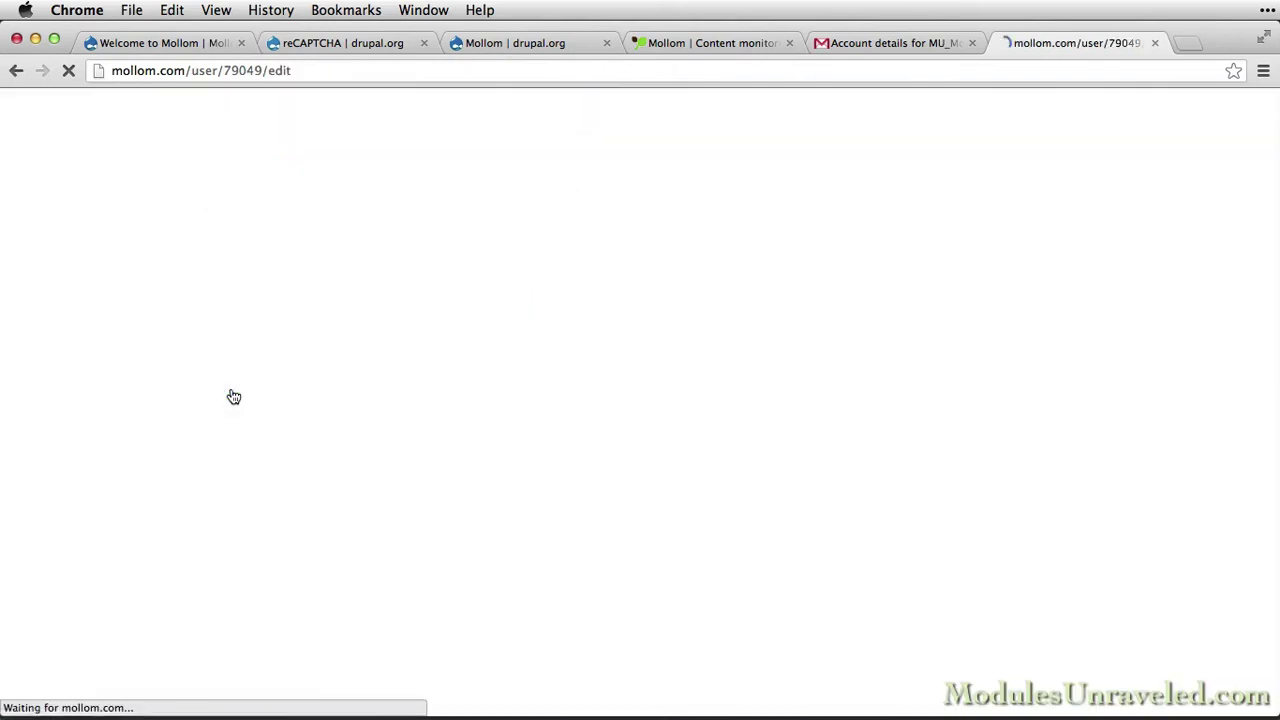
pyautogui.scroll(-5, 288, 495)
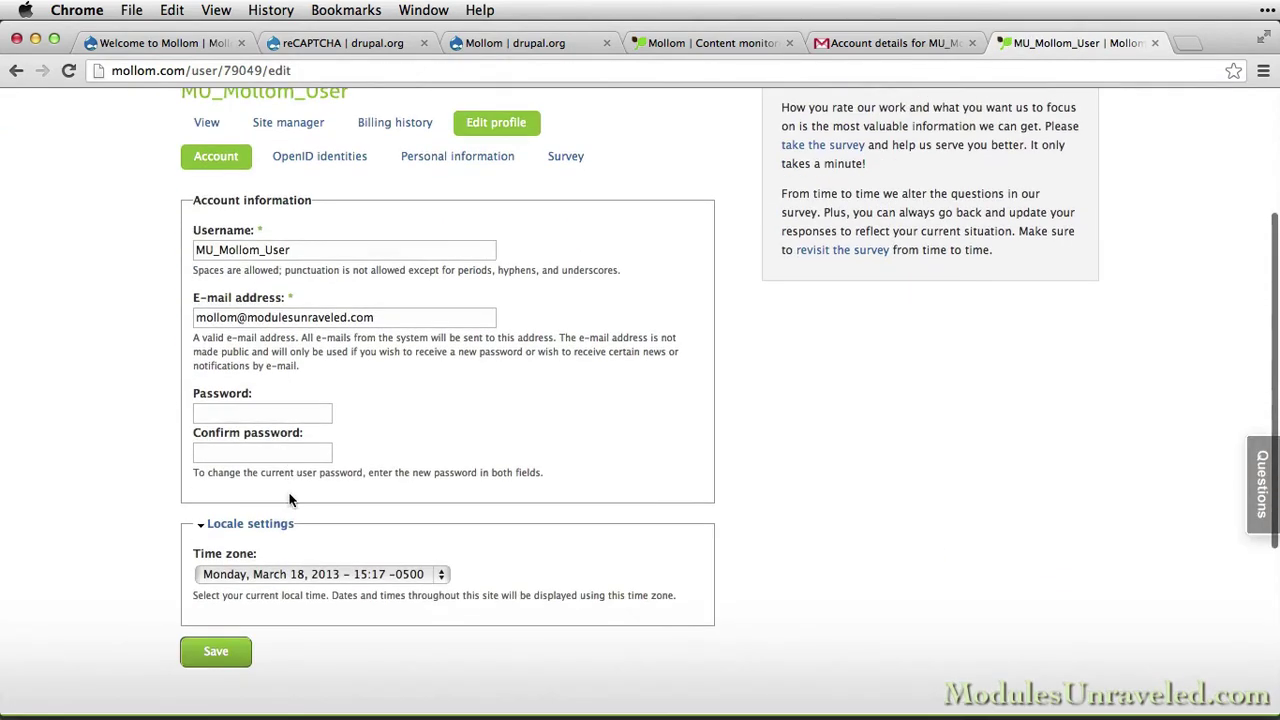
pyautogui.click(260, 415)
pyautogui.write('•••••••••••••')
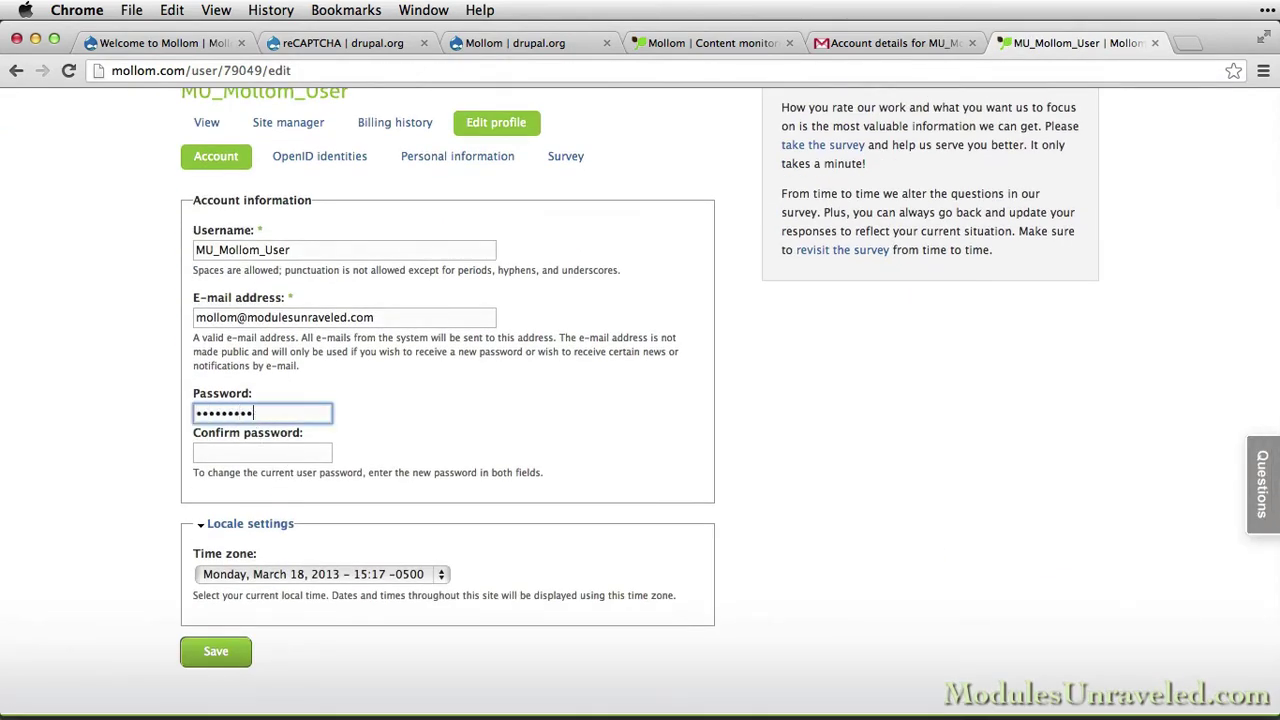
pyautogui.press('Tab')
pyautogui.write('•••••••••••••')
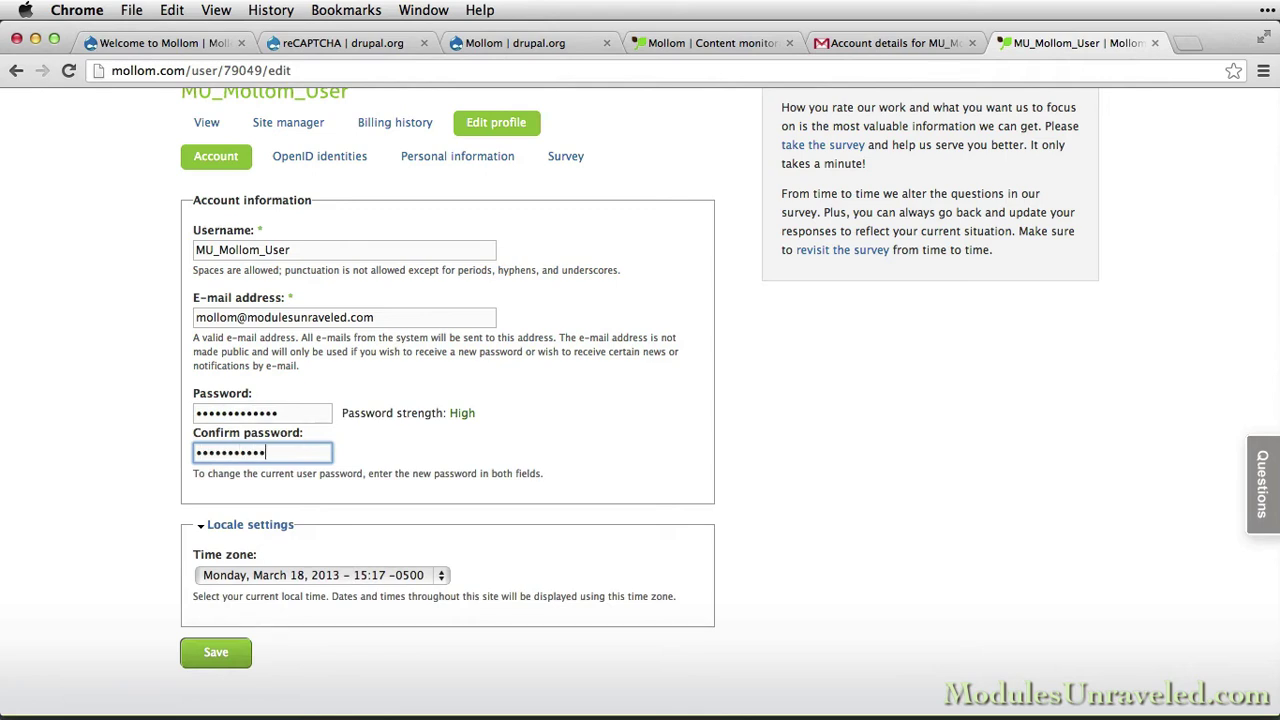
pyautogui.click(224, 654)
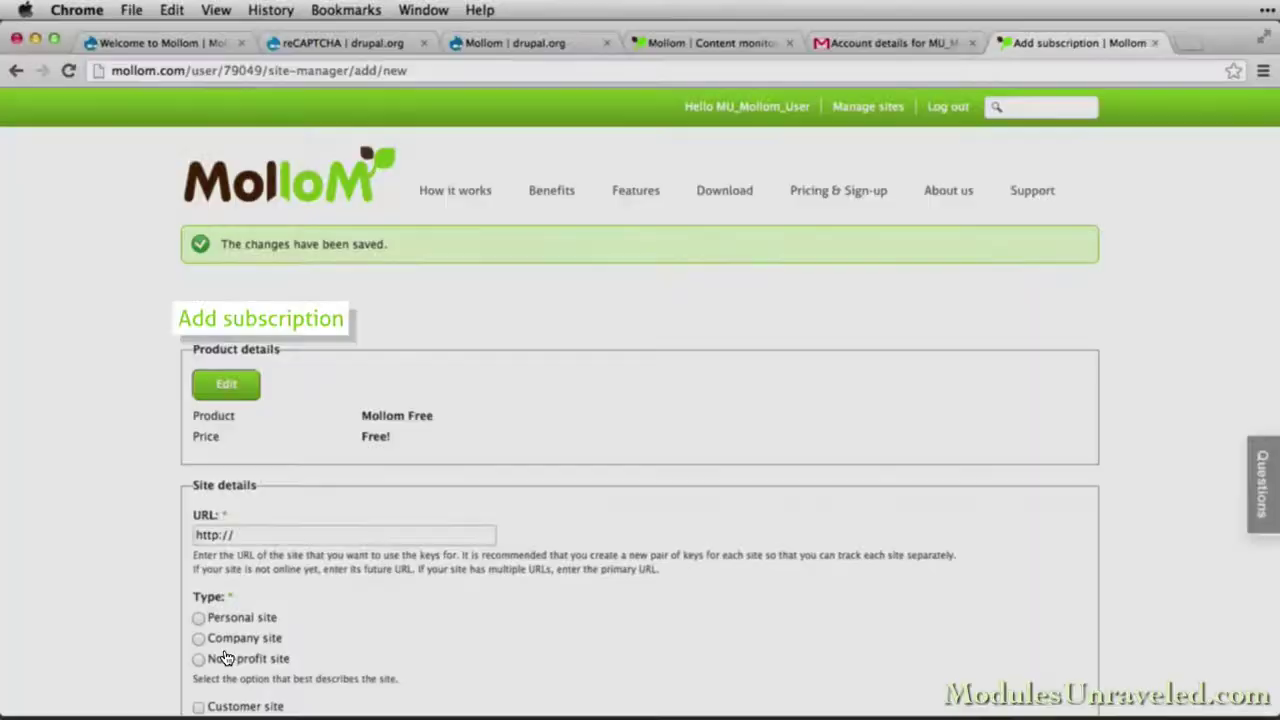
# Enter loc.mollom.com as the site URL and mark it as a personal site
pyautogui.scroll(-3, 227, 650)
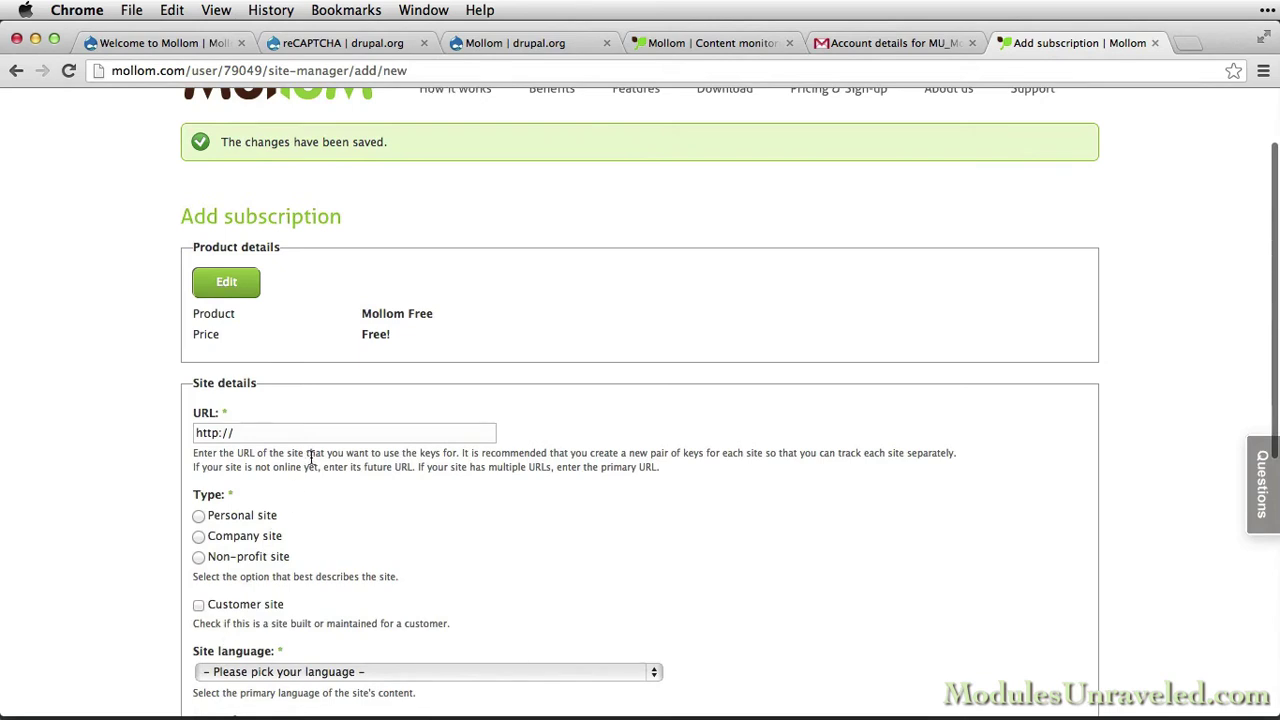
pyautogui.click(304, 432)
pyautogui.write('loc.moll')
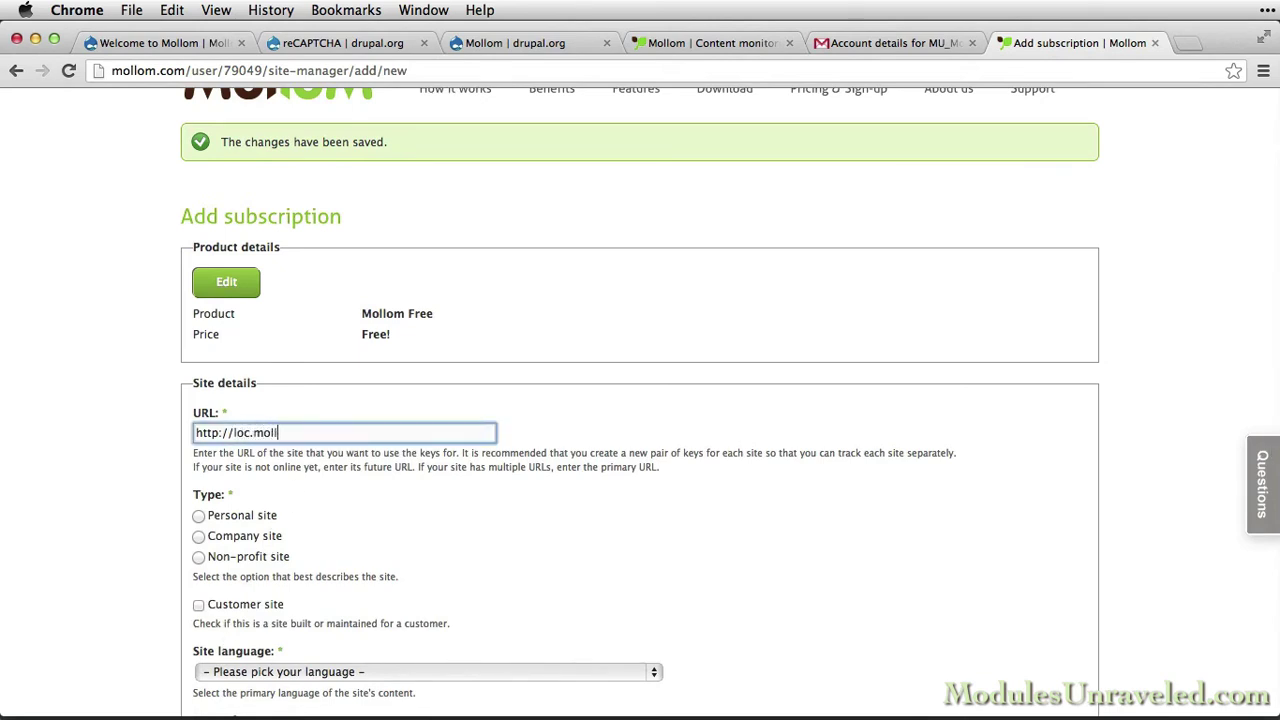
pyautogui.write('om.com')
pyautogui.scroll(-1, 240, 520)
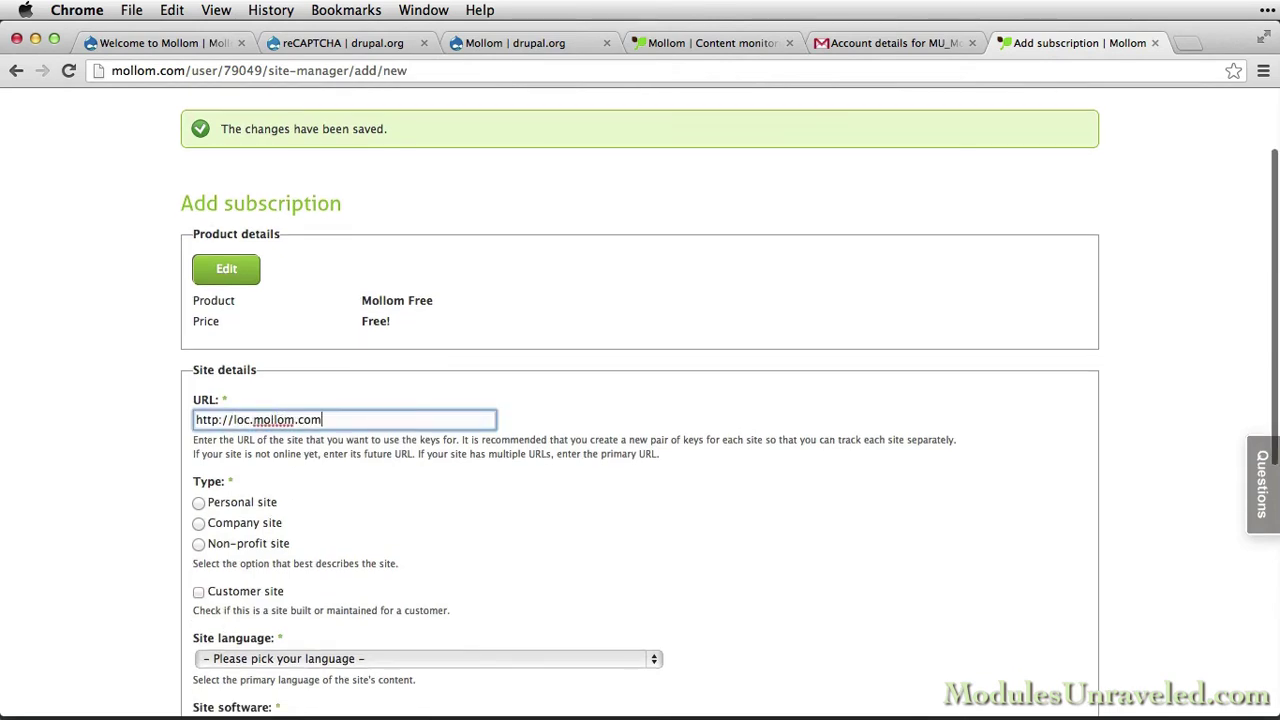
pyautogui.click(233, 505)
pyautogui.scroll(-5, 233, 505)
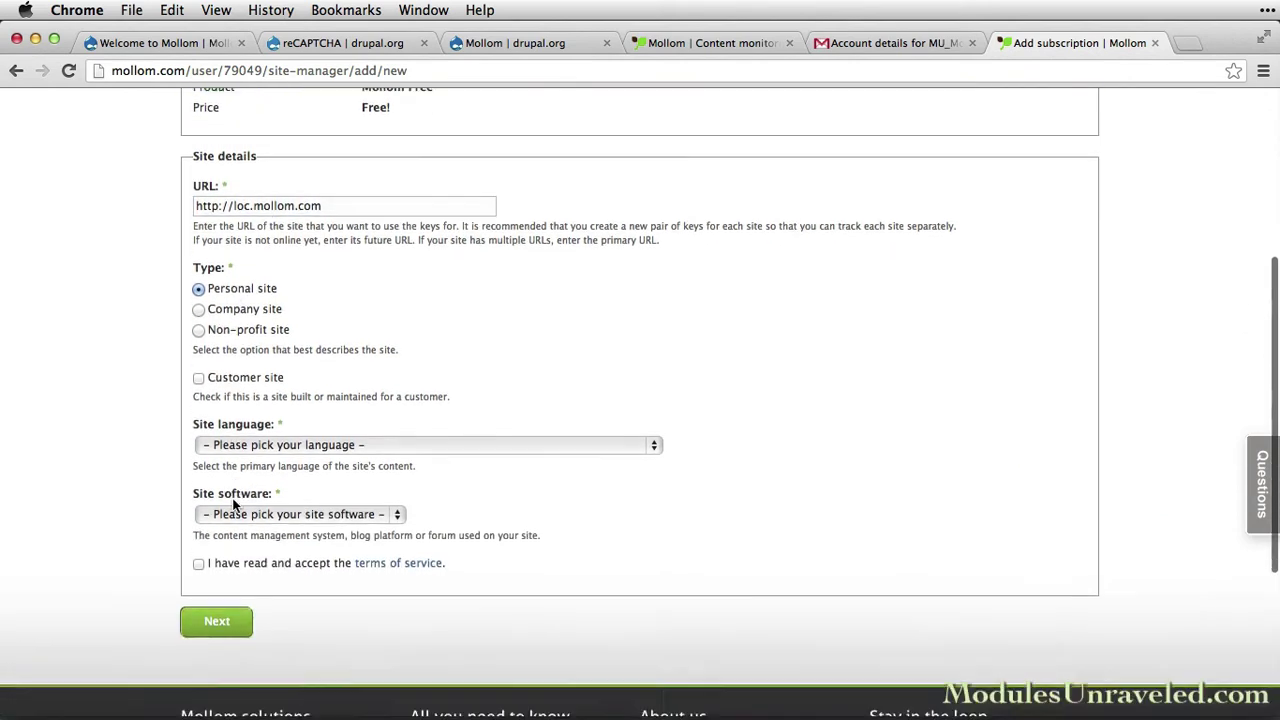
# Set the language to English and software to Drupal, accept the terms, and continue to review
pyautogui.click(255, 385)
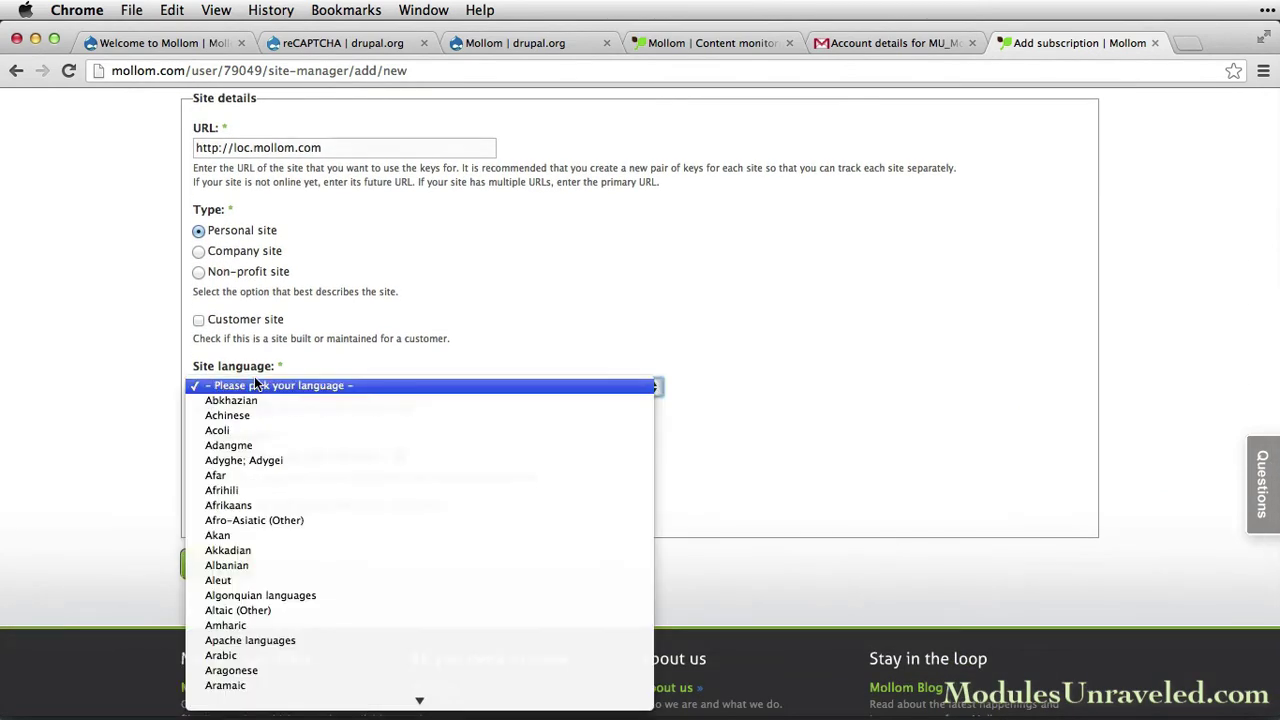
pyautogui.write('eng')
pyautogui.press('Return')
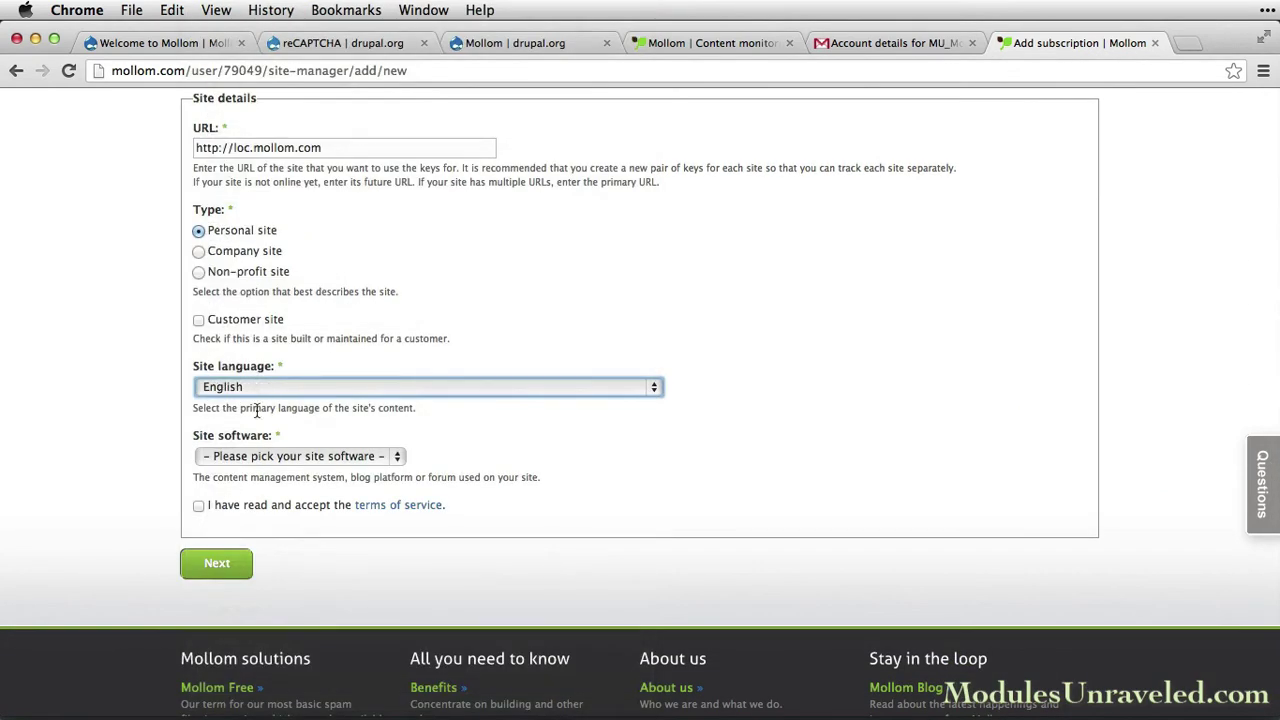
pyautogui.click(272, 456)
pyautogui.click(275, 470)
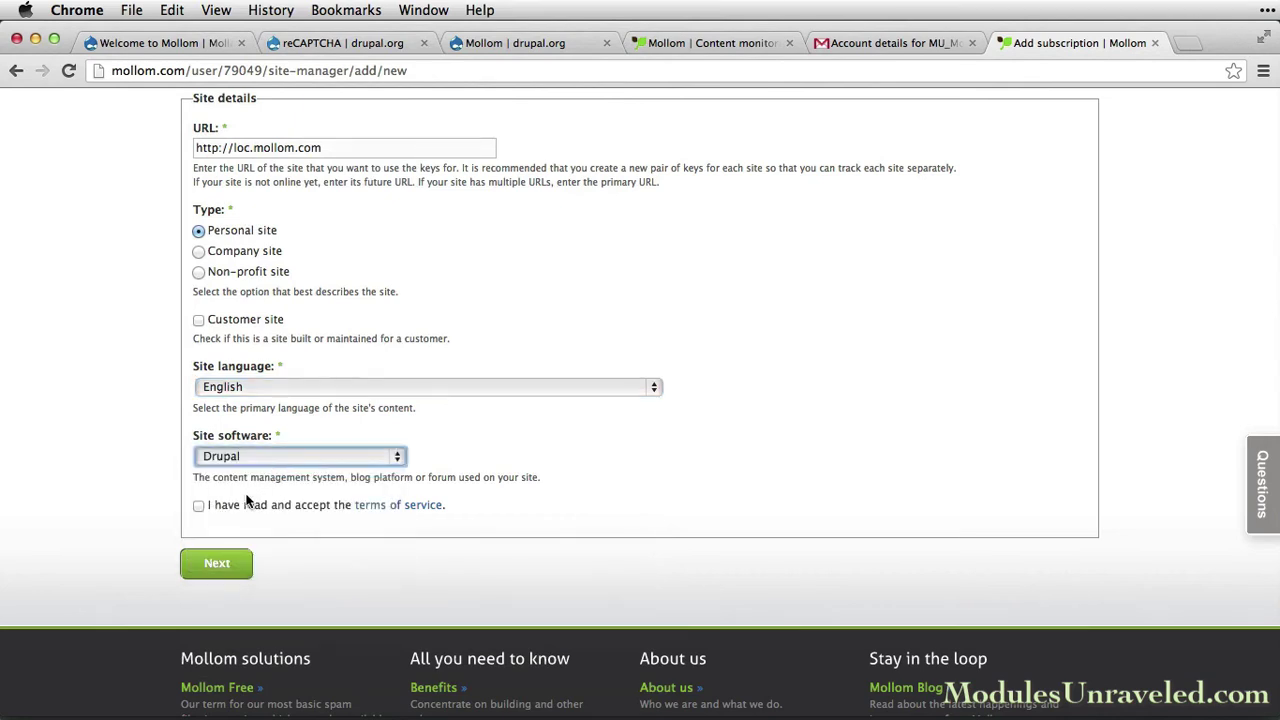
pyautogui.click(198, 506)
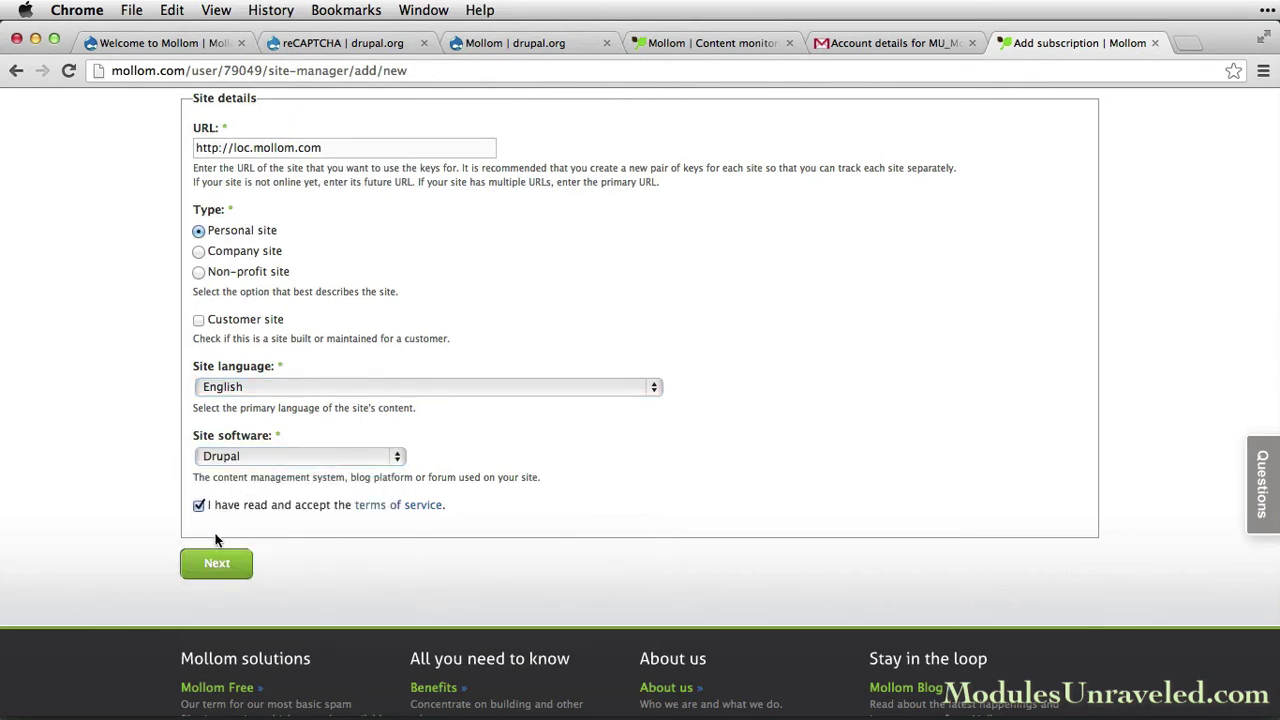
pyautogui.click(218, 565)
pyautogui.scroll(5, 221, 412)
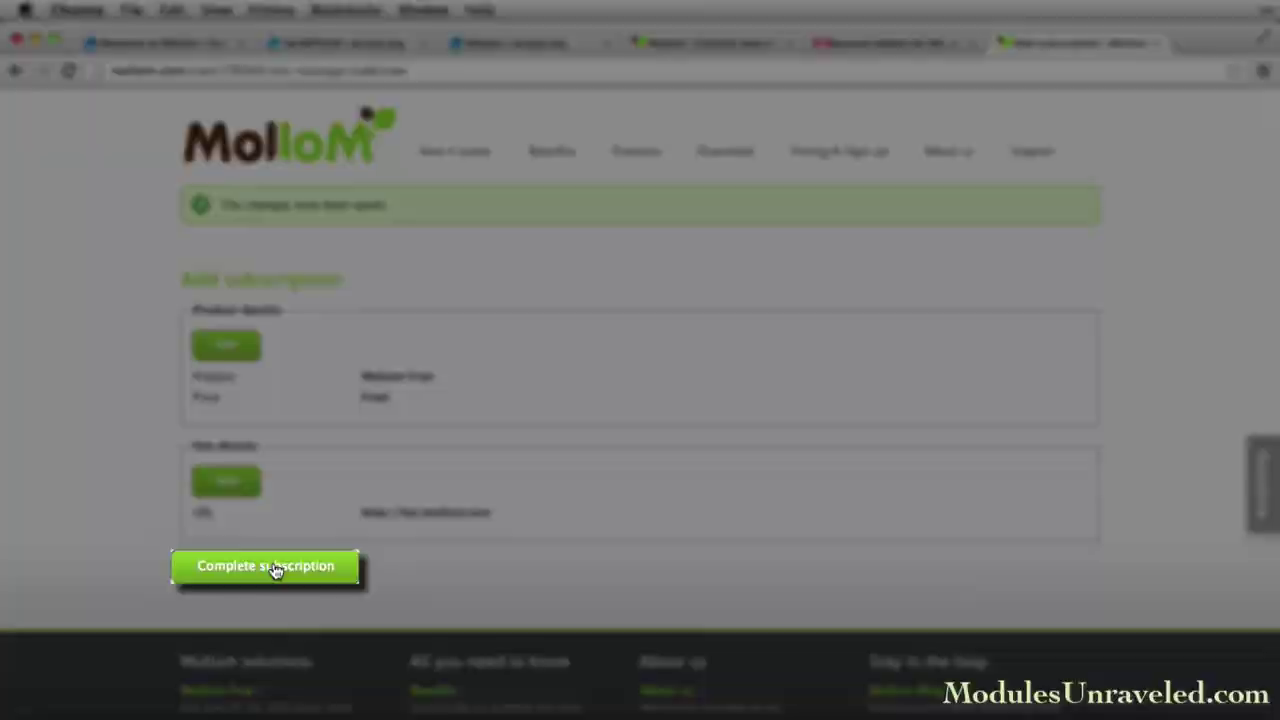
pyautogui.click(275, 568)
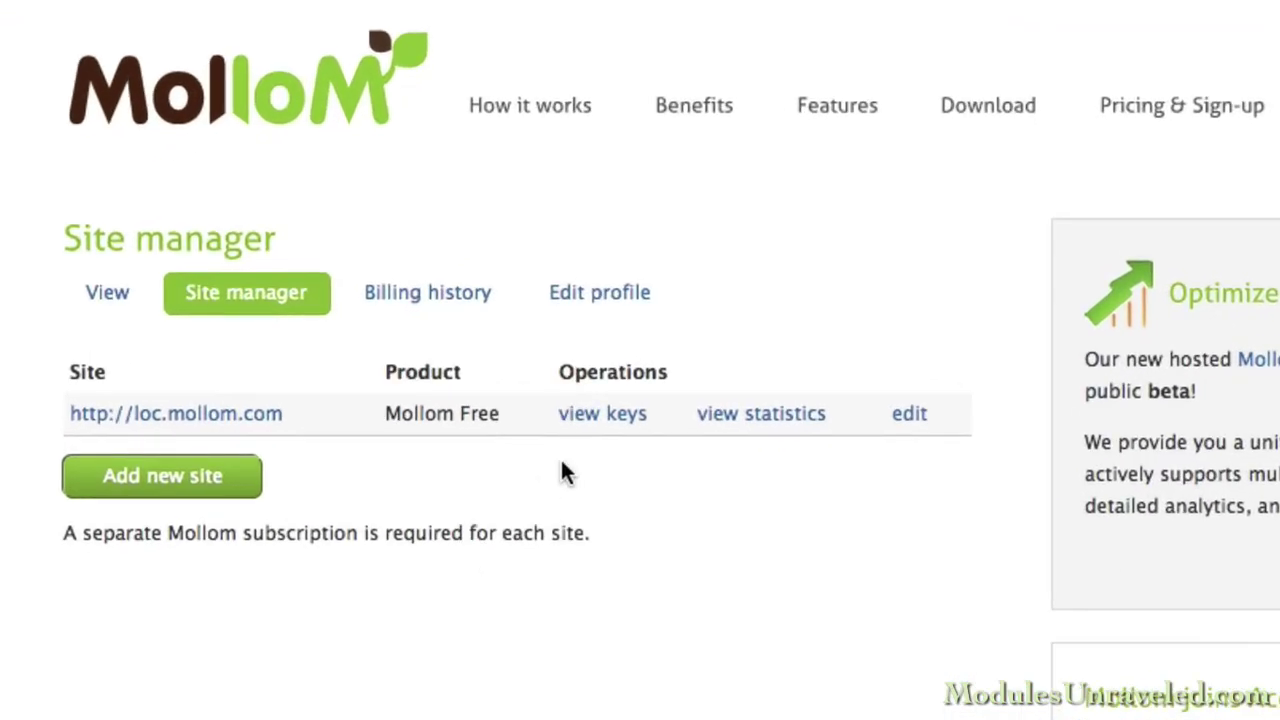
pyautogui.click(588, 424)
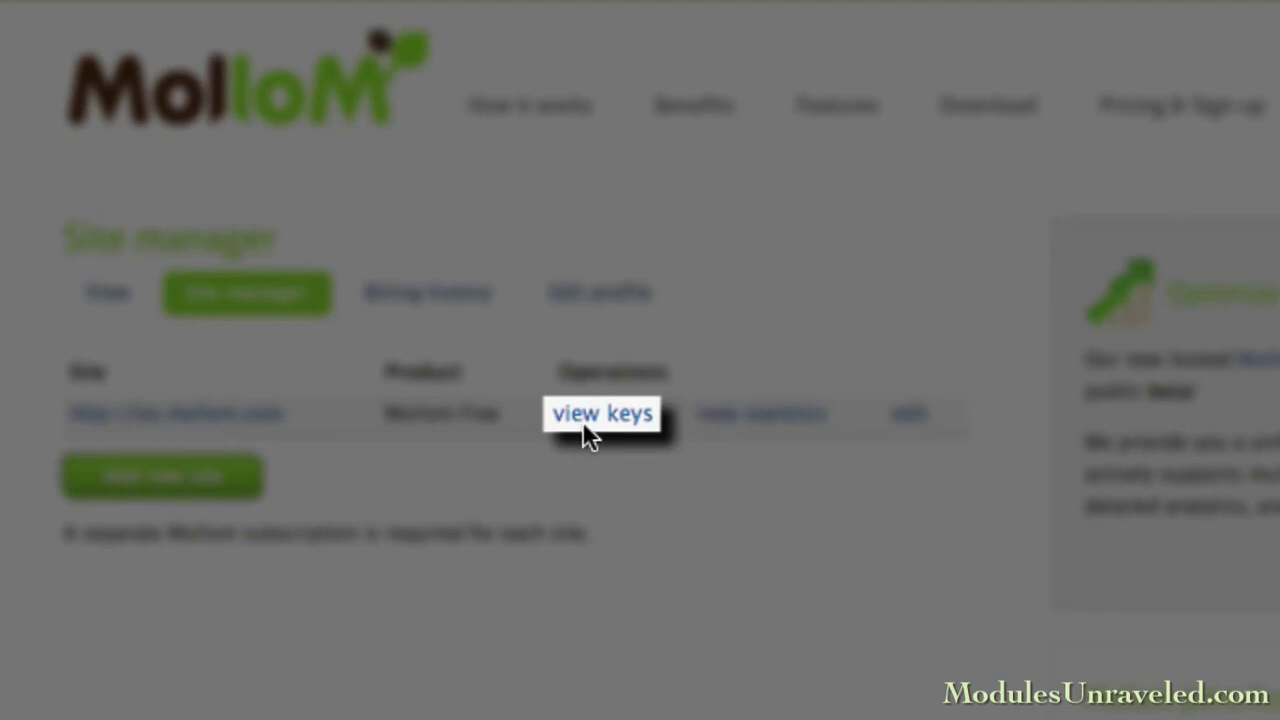